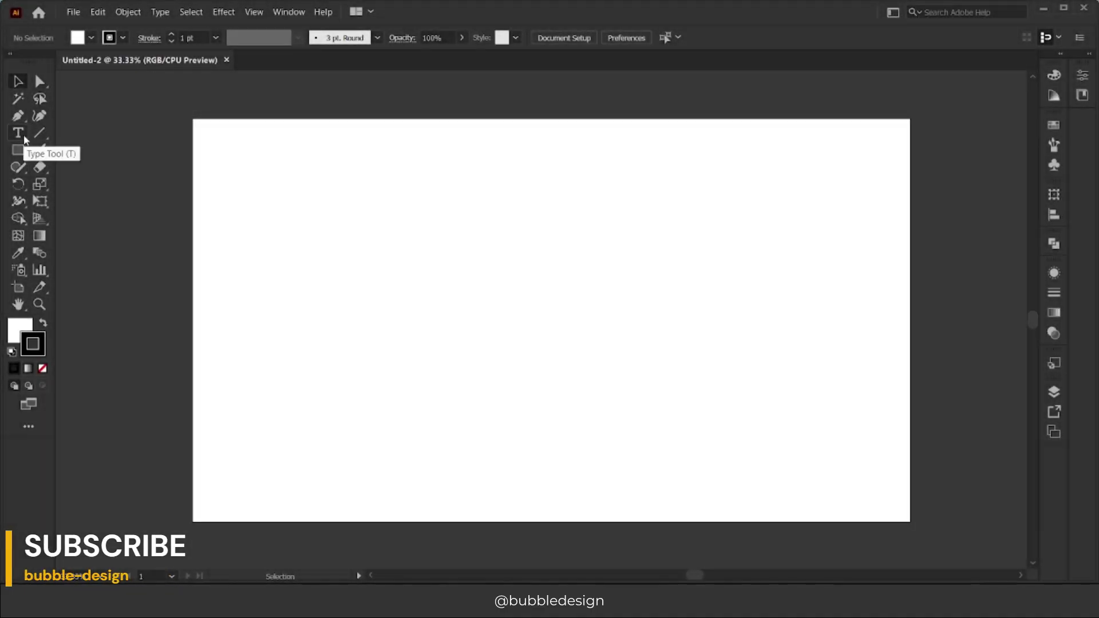
Step: Type RETRO at the artboard centre and scale it up to a large size
click(23, 135)
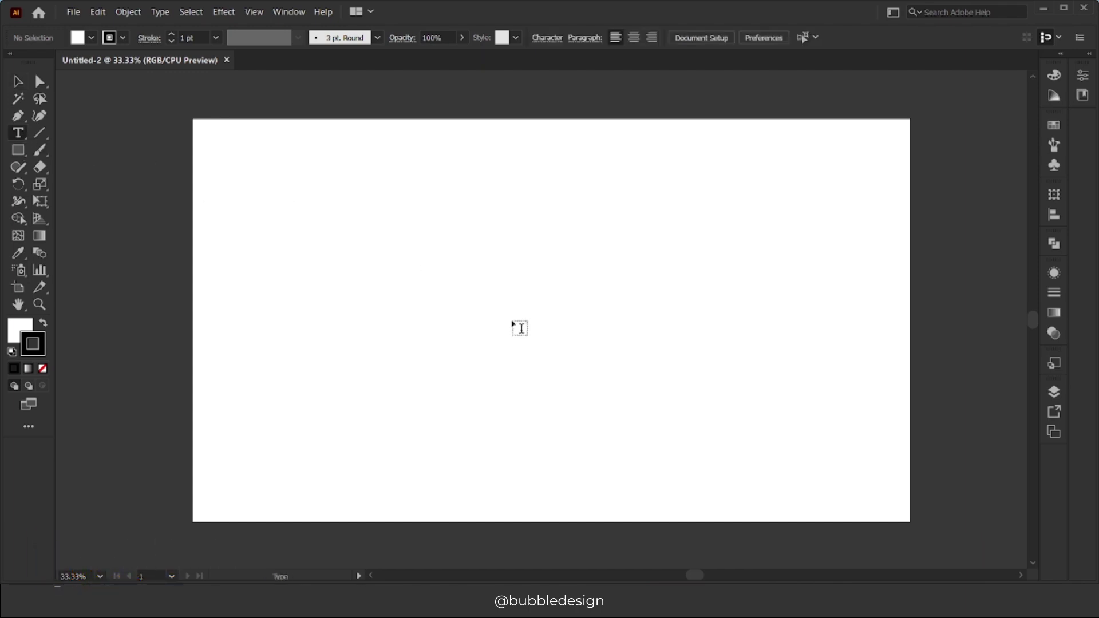
click(514, 321)
key(BackSpace)
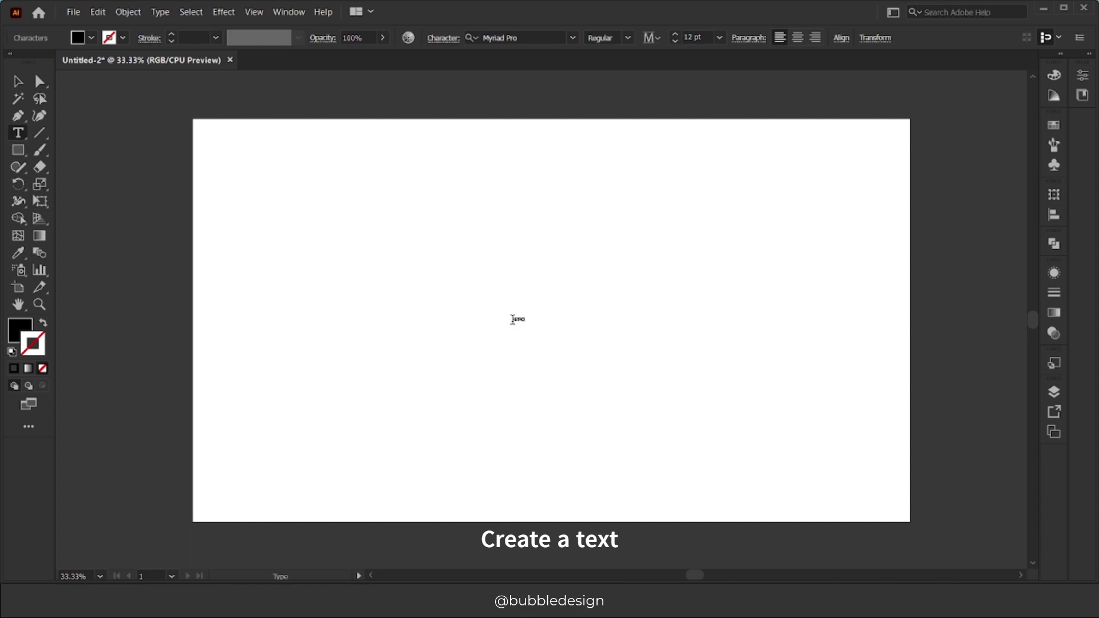
click(26, 84)
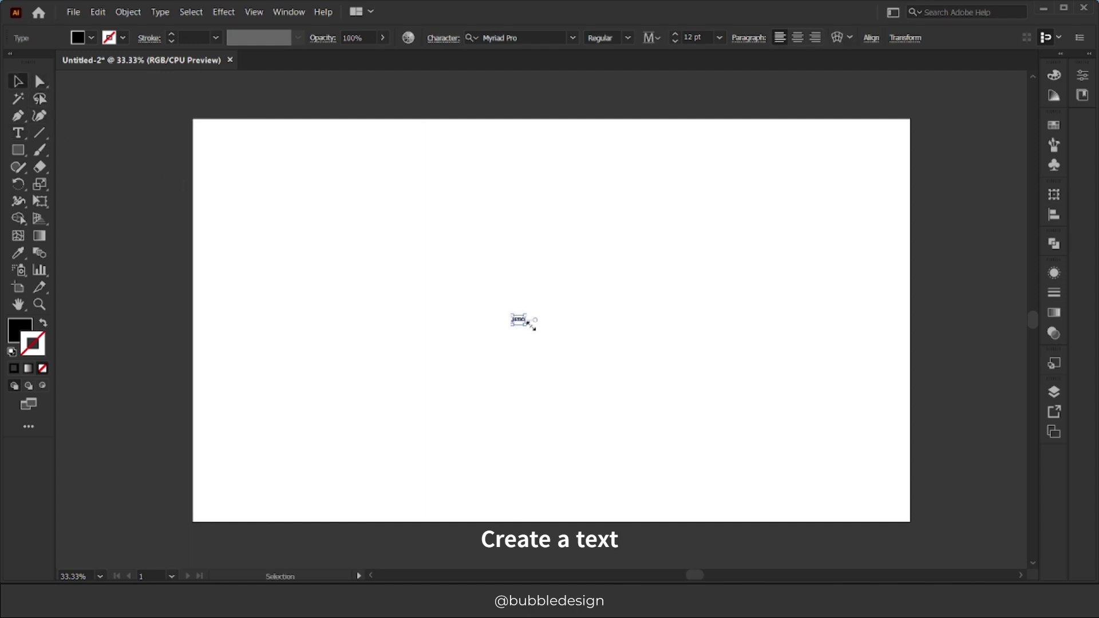
drag(525, 327, 689, 387)
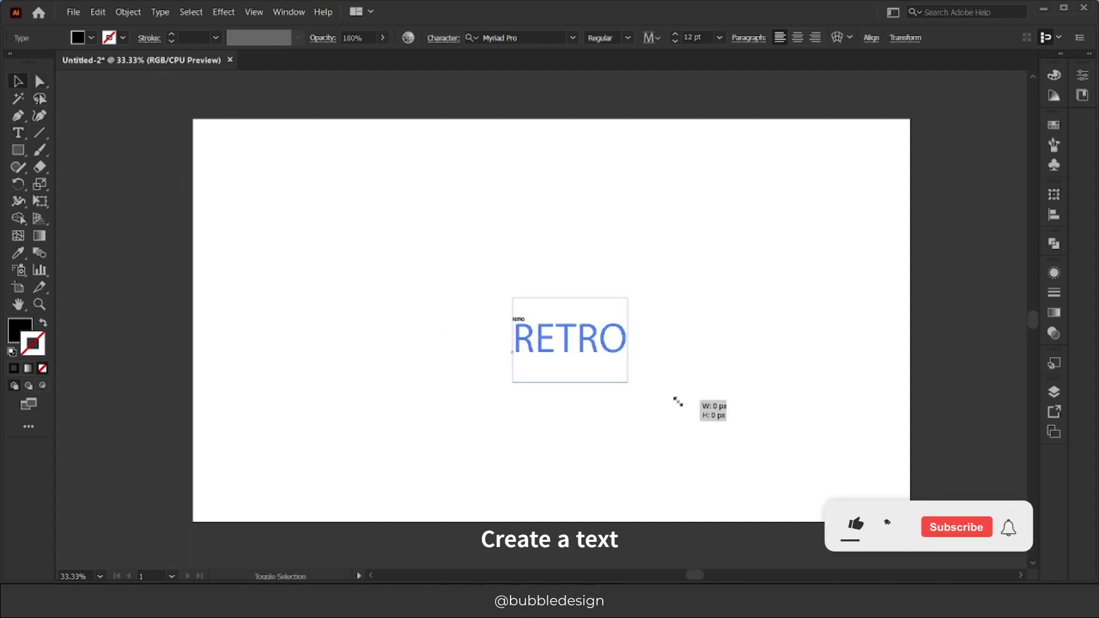
drag(509, 317, 399, 273)
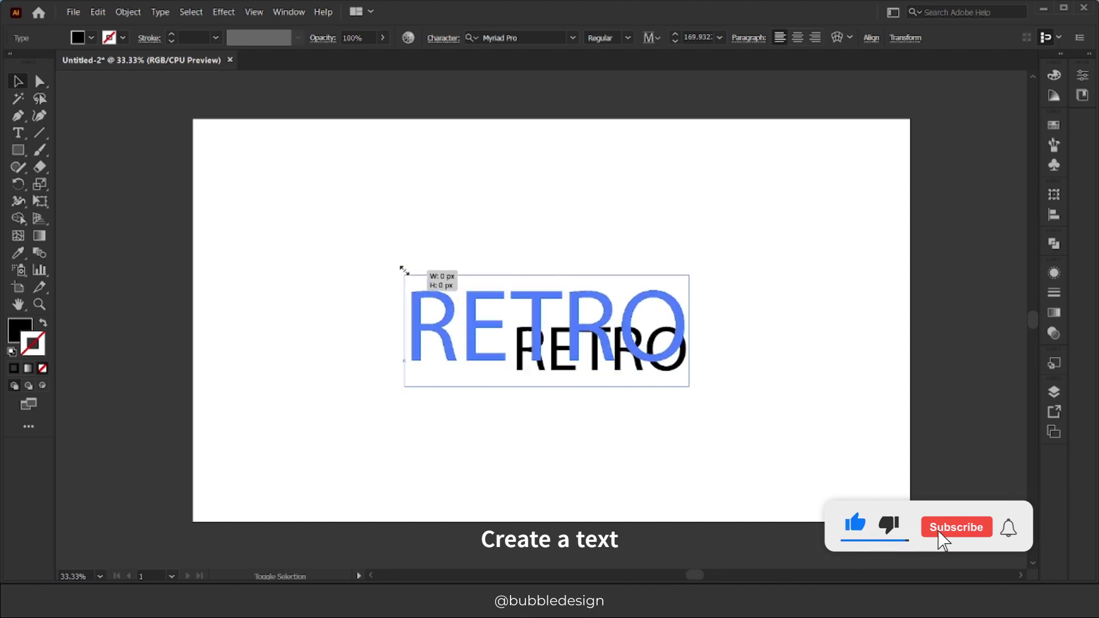
Step: Set RETRO in the Metropolis Black Italic font
click(572, 38)
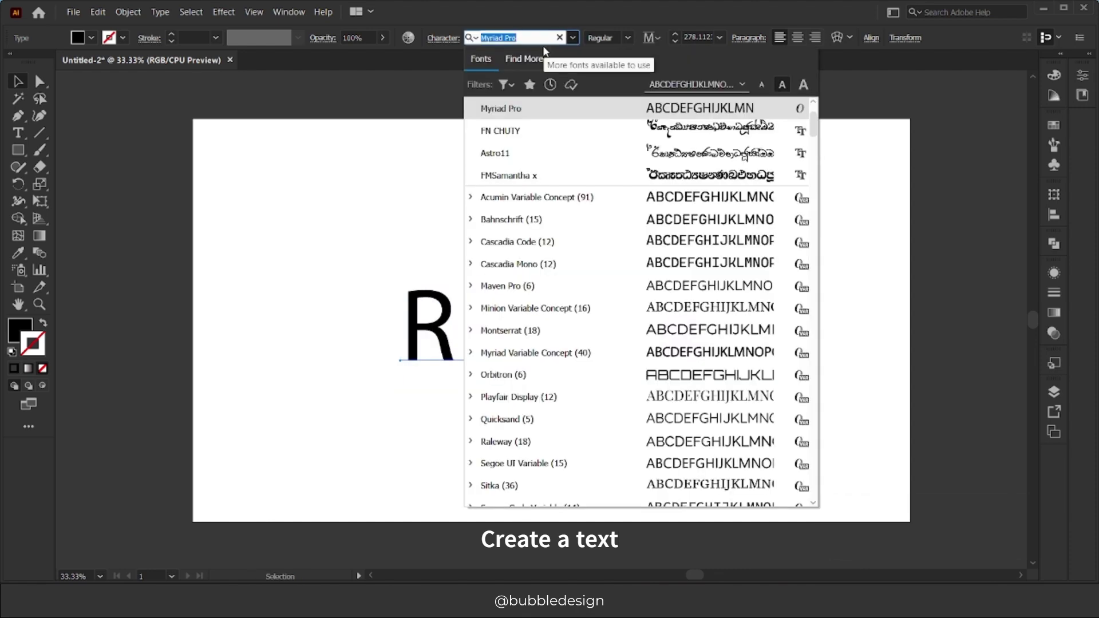
text(m)
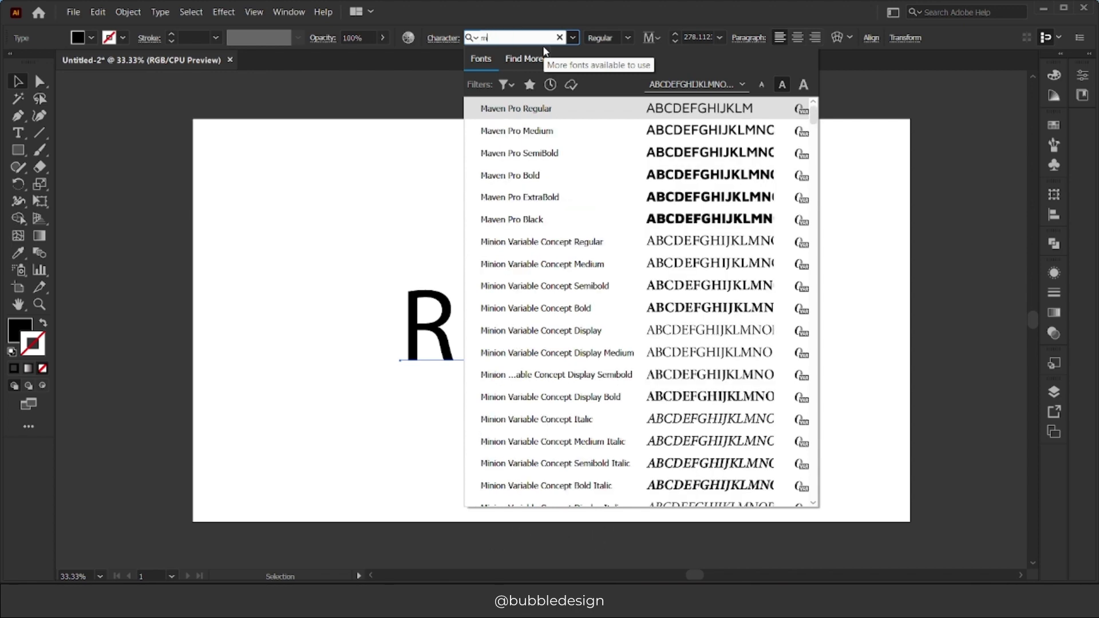
text(e)
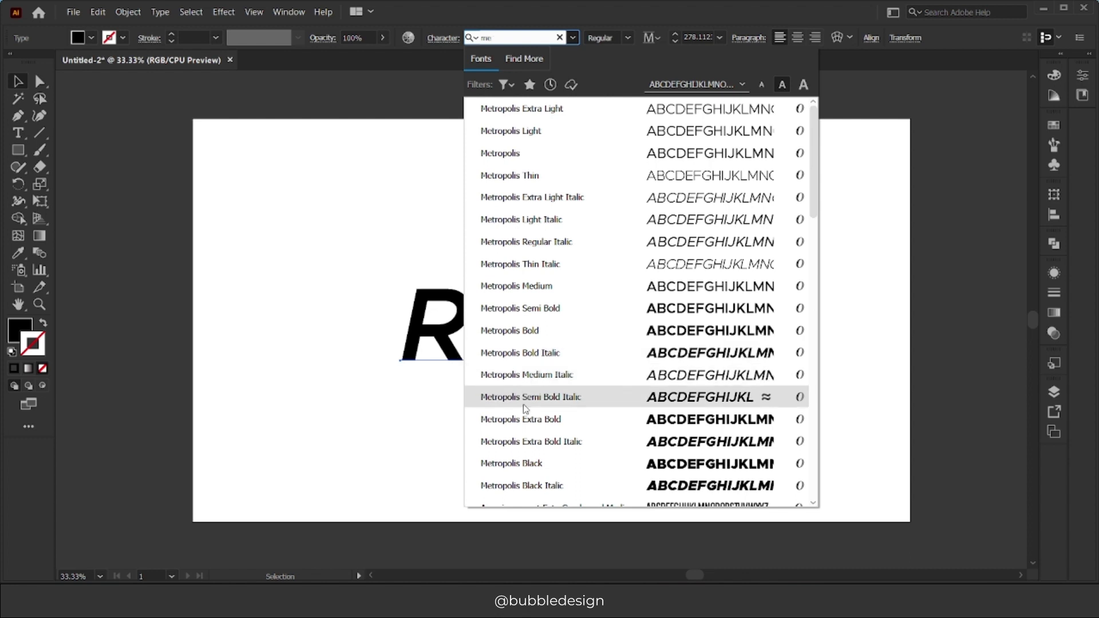
click(517, 481)
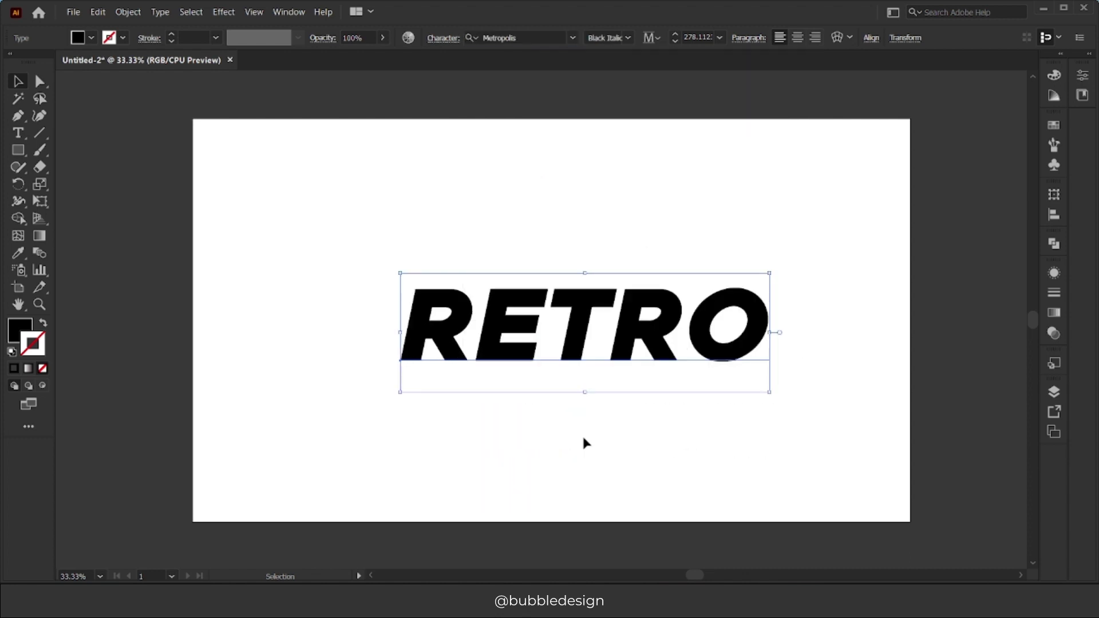
Step: Centre RETRO horizontally and vertically on the artboard
click(872, 39)
click(753, 79)
click(841, 79)
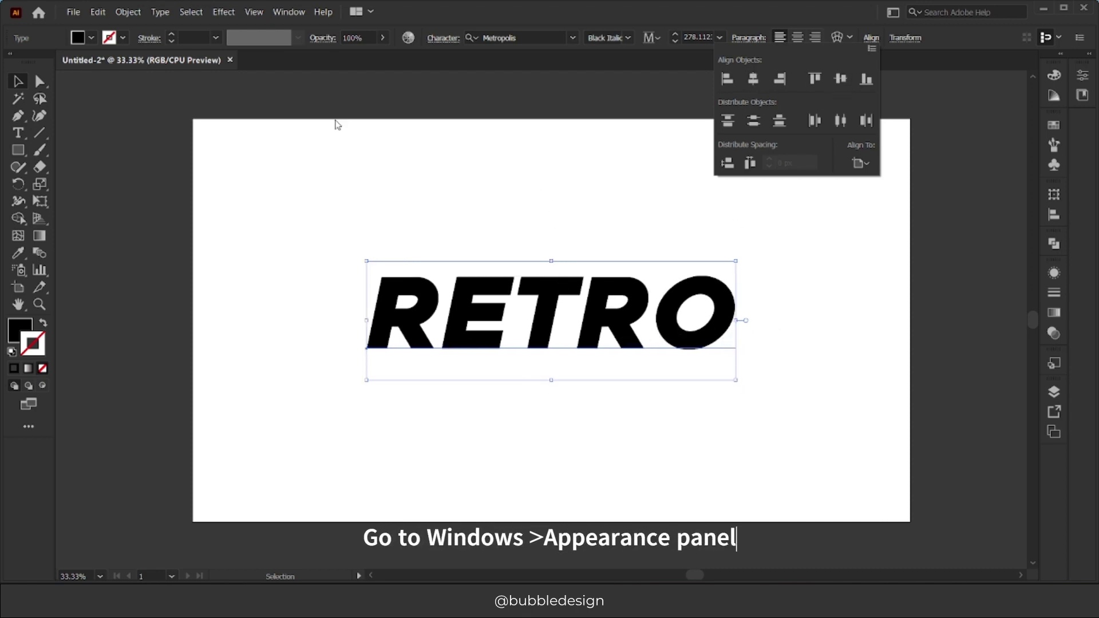
Step: Add a new light grey fill to RETRO from the Appearance panel
click(288, 13)
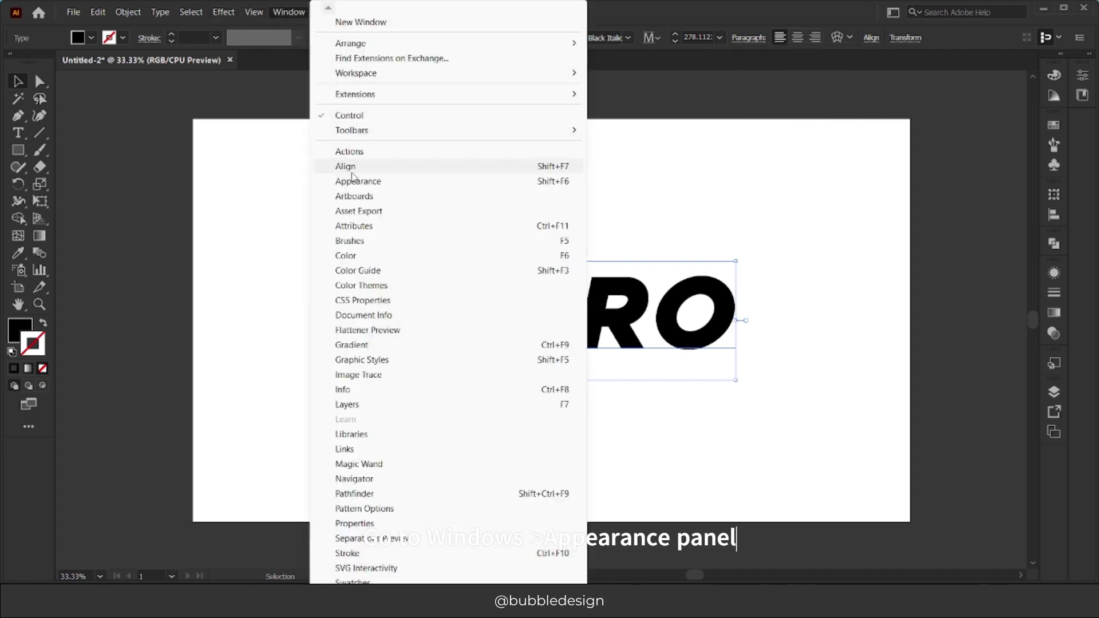
click(355, 181)
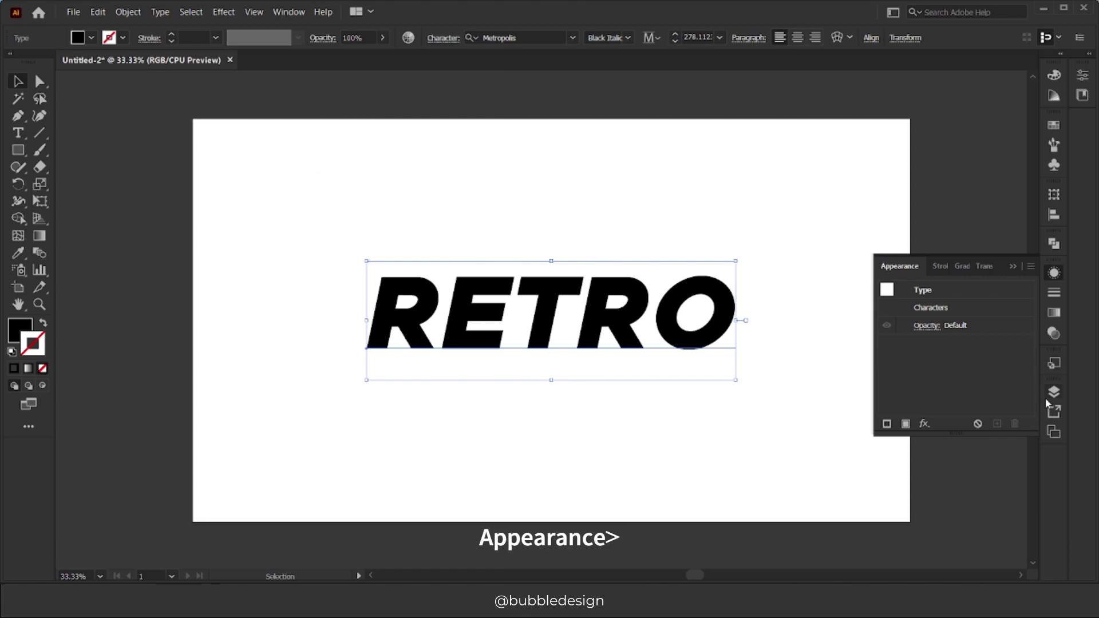
click(906, 424)
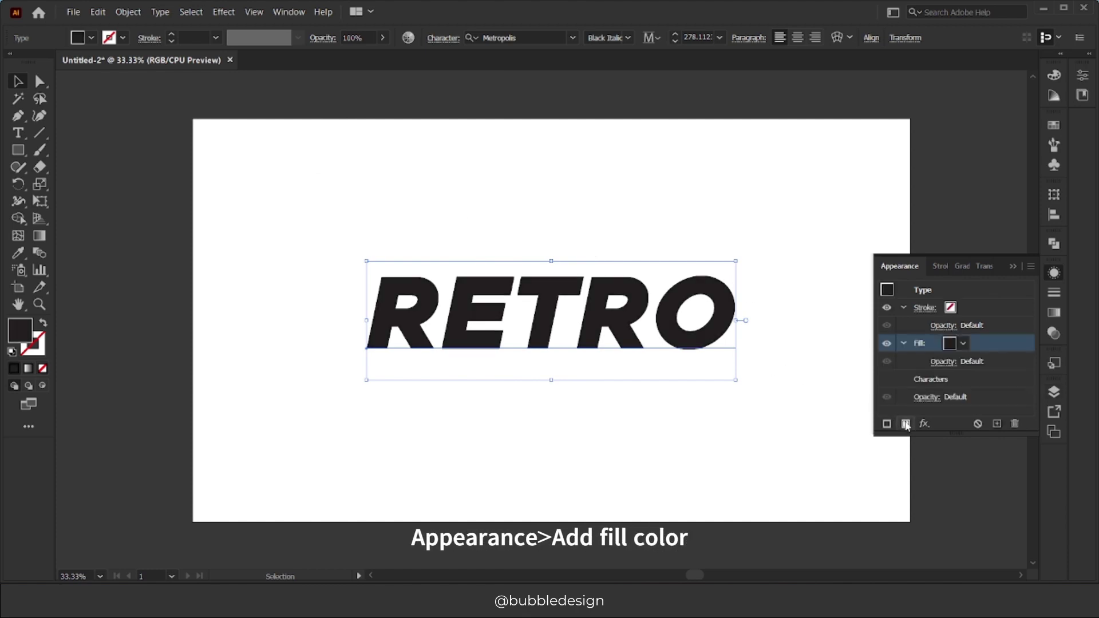
click(963, 344)
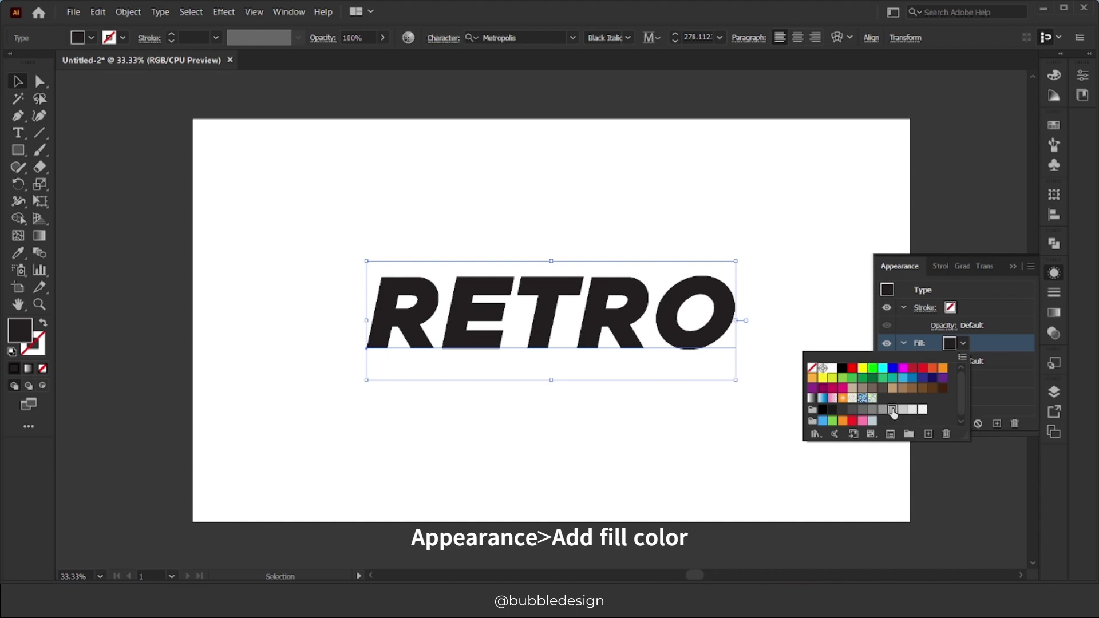
click(893, 410)
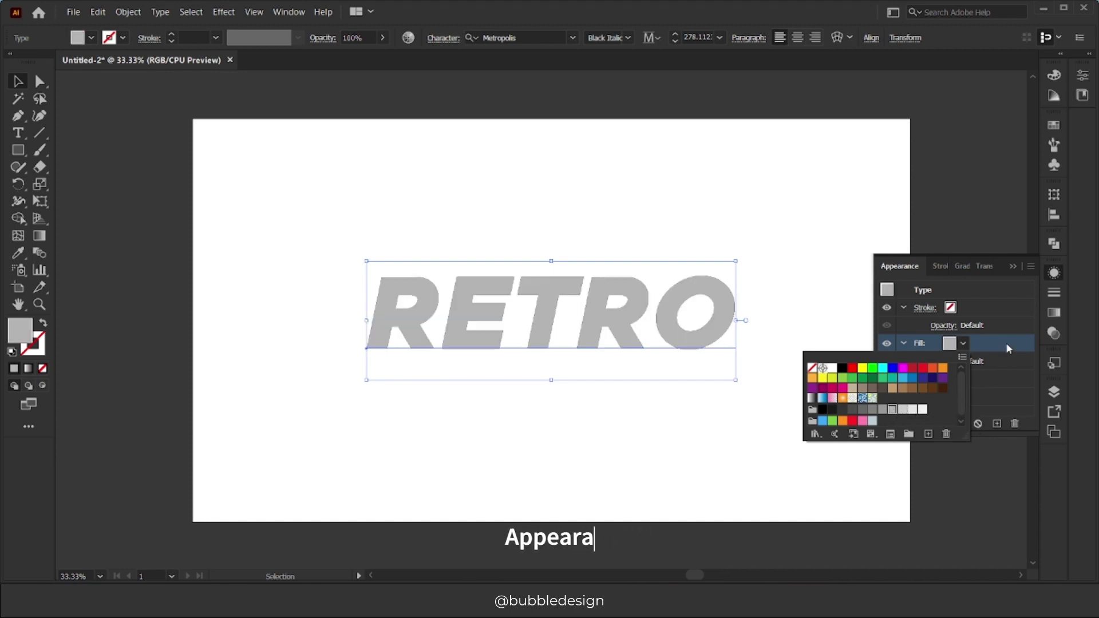
click(926, 320)
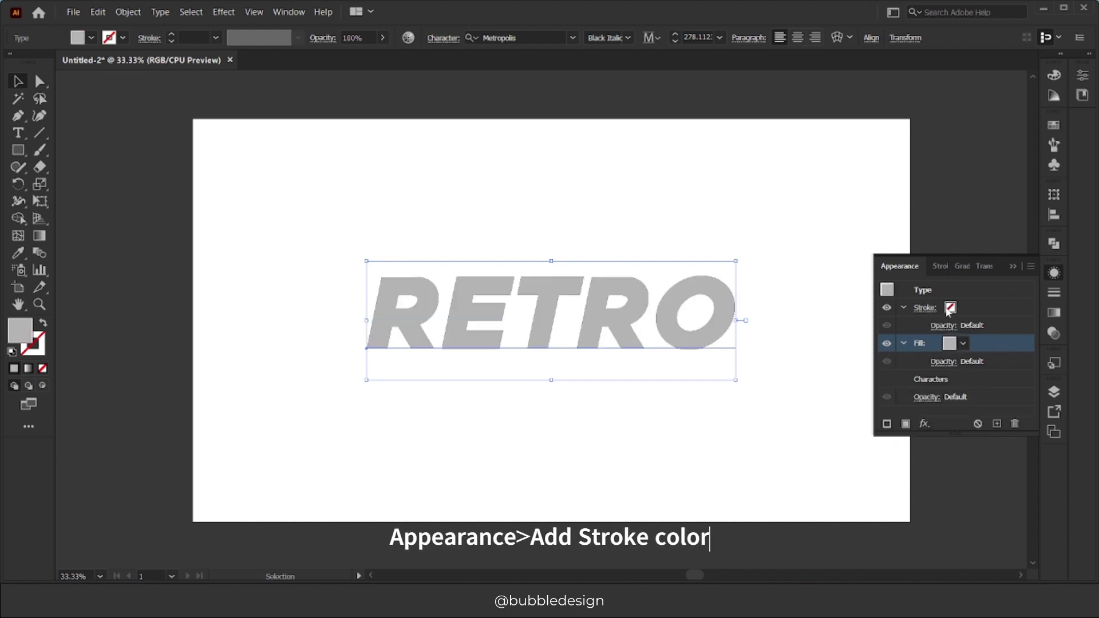
Step: Give RETRO a black stroke and stack the fill above it in Appearance
click(948, 309)
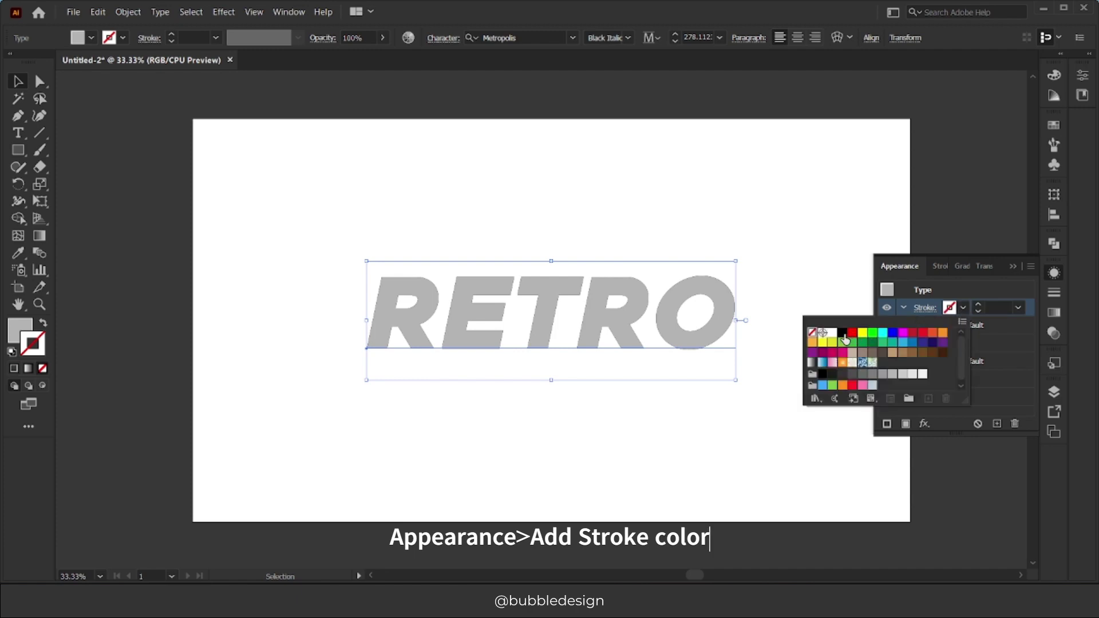
click(842, 334)
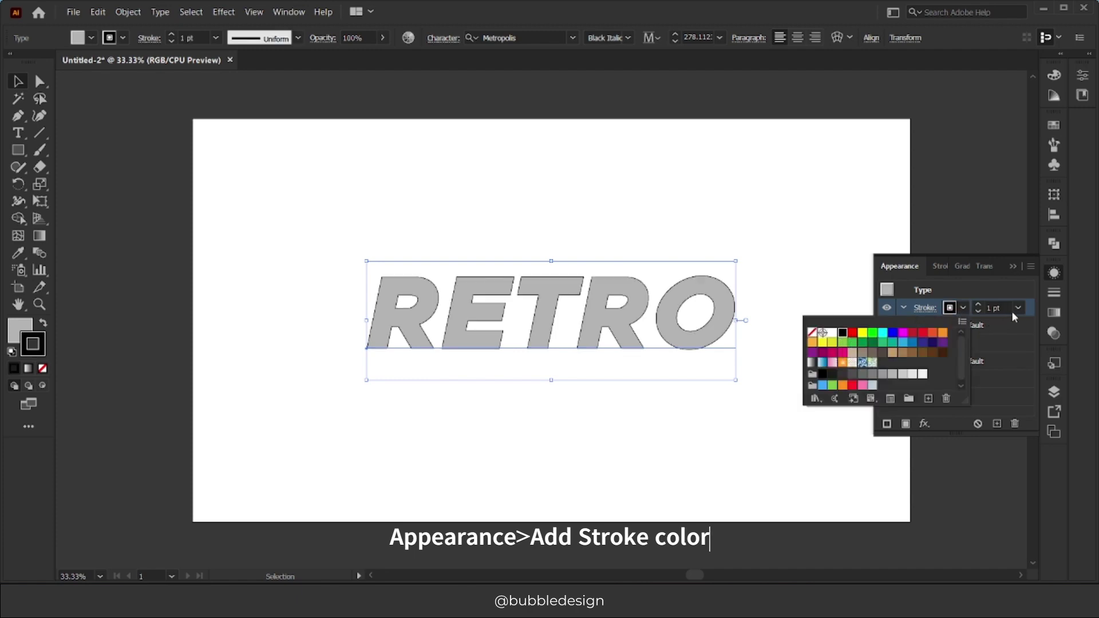
click(903, 308)
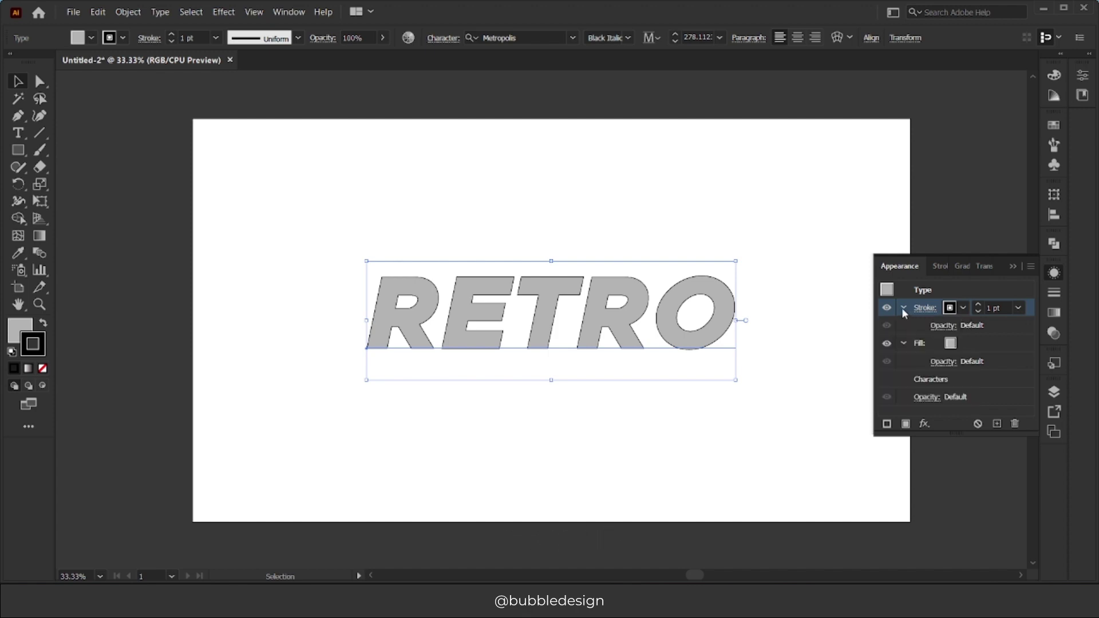
click(902, 325)
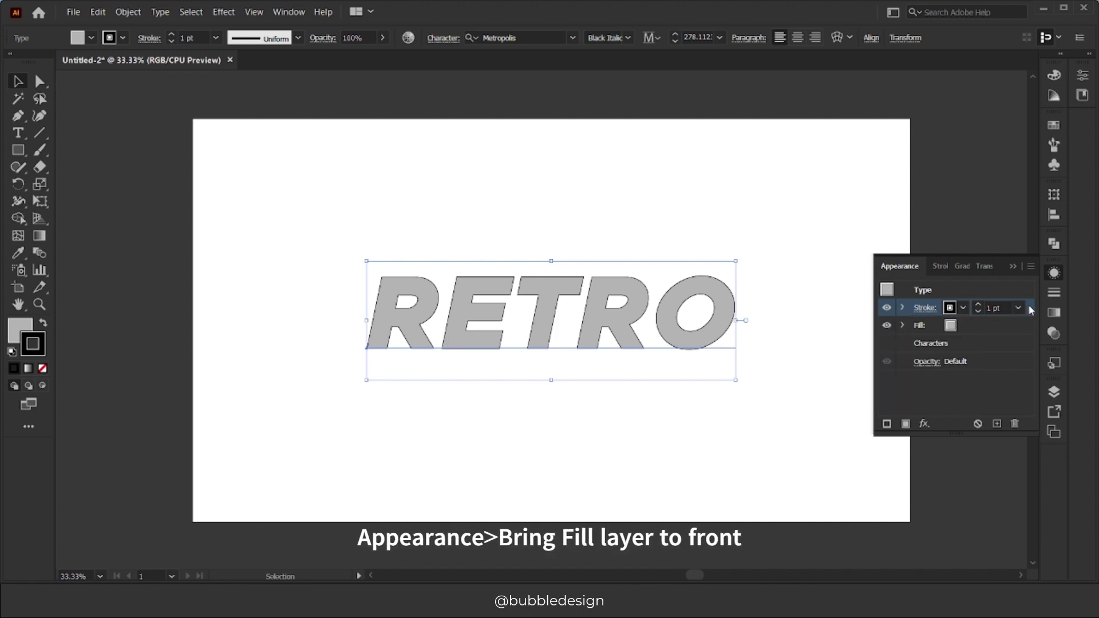
drag(1030, 309, 1021, 339)
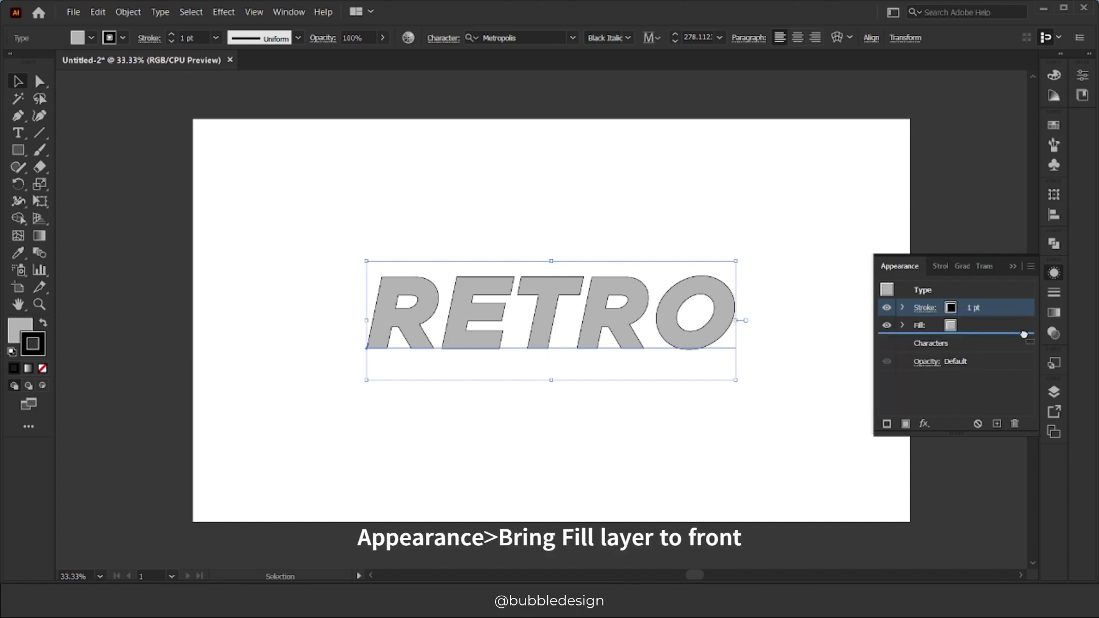
Step: Set RETRO's stroke weight to 14 pt
click(1008, 326)
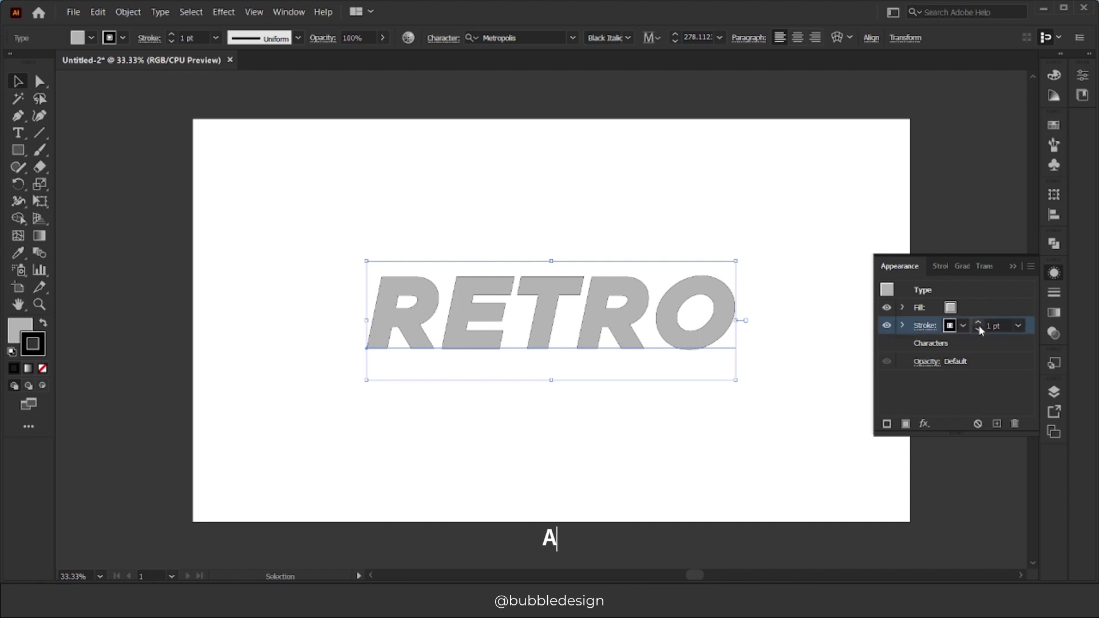
click(1018, 326)
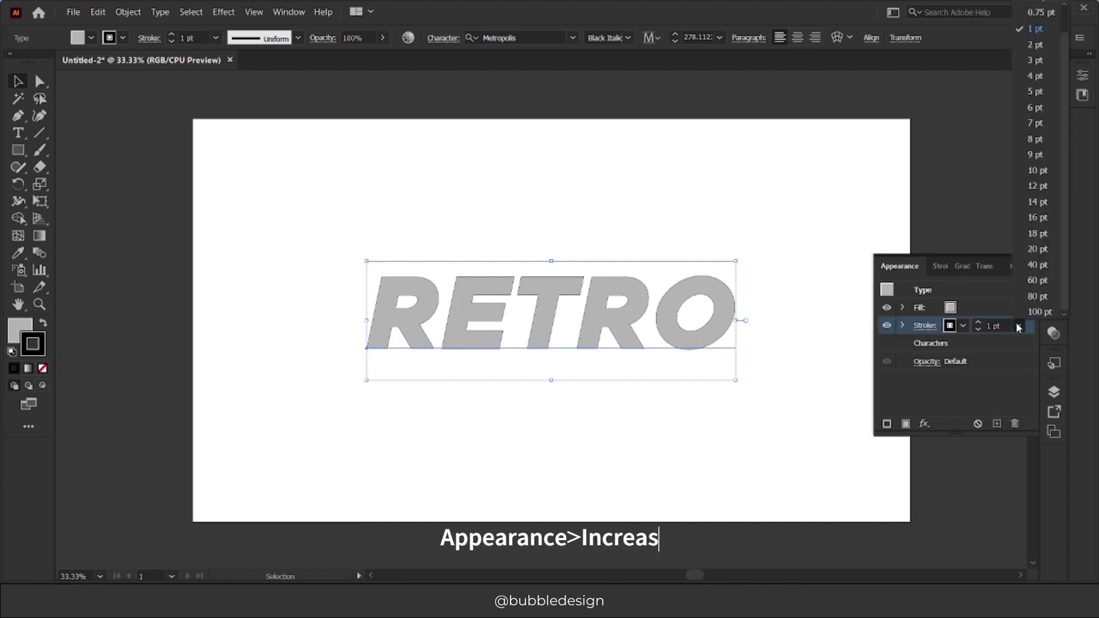
click(1029, 184)
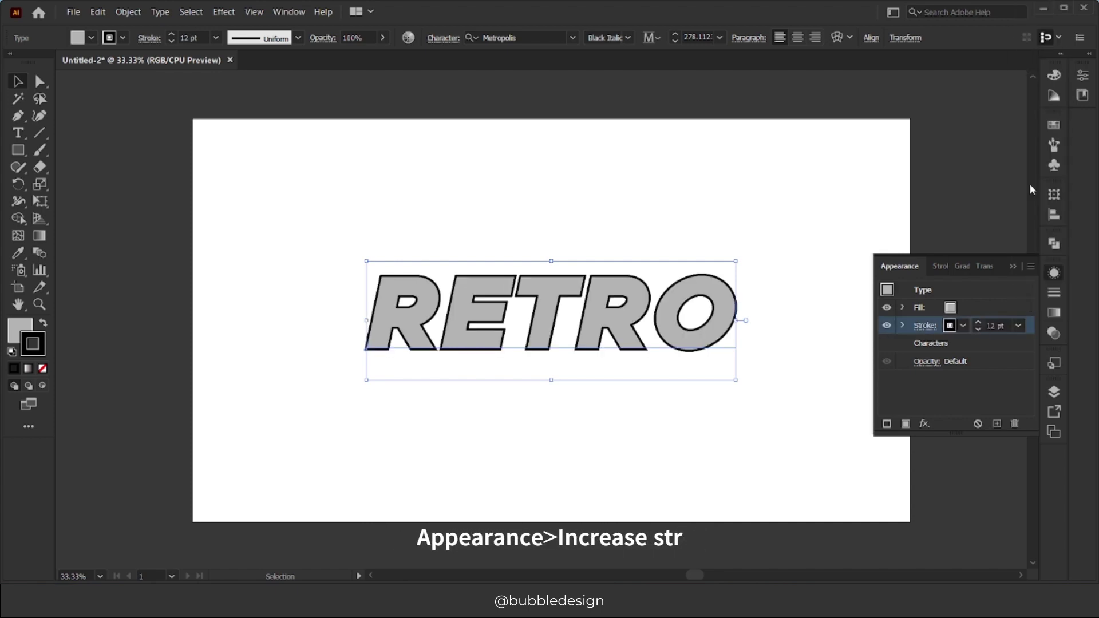
click(1020, 324)
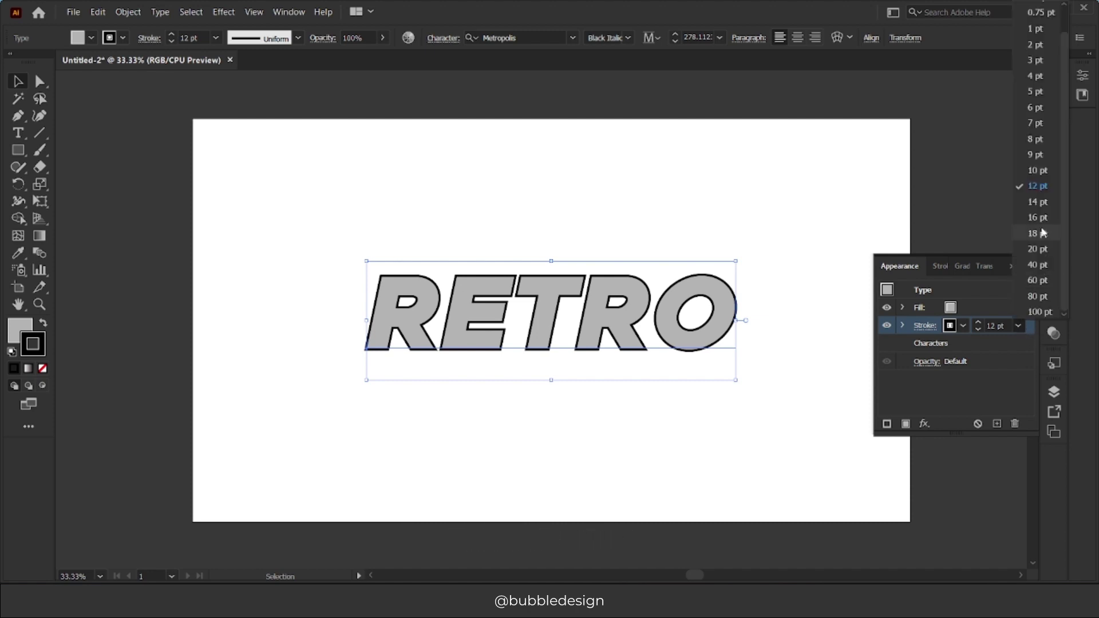
click(1039, 201)
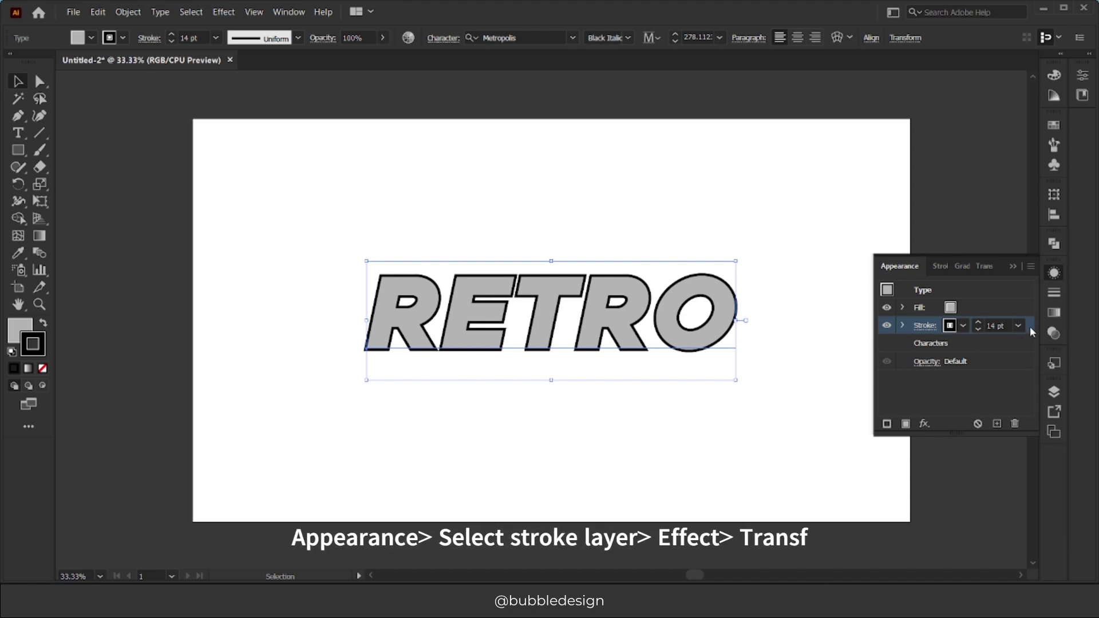
click(925, 424)
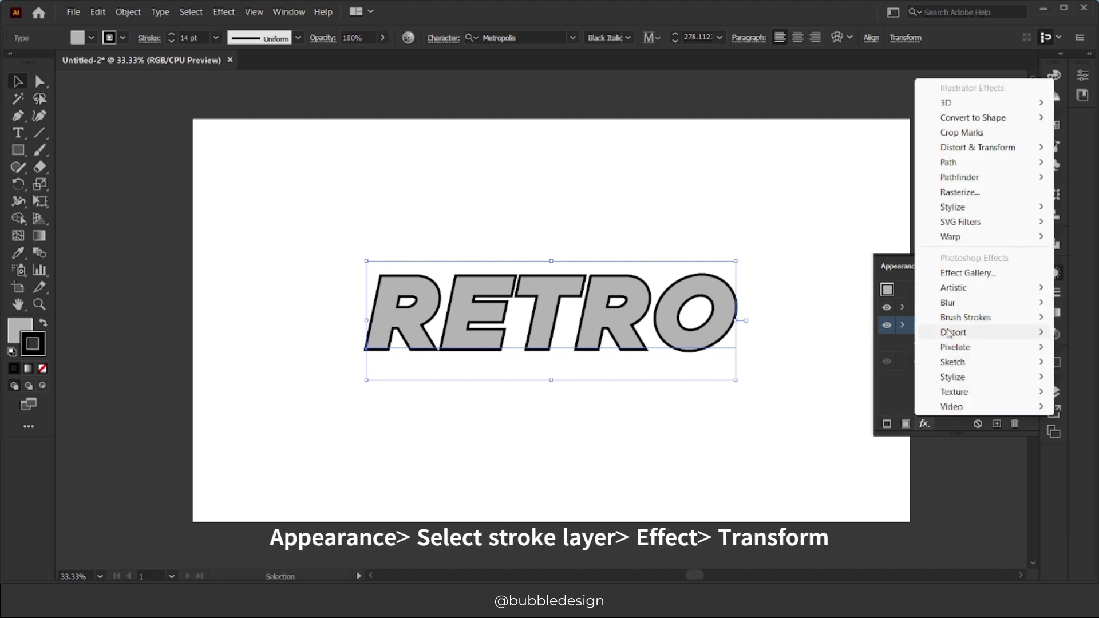
mouse_move(977, 147)
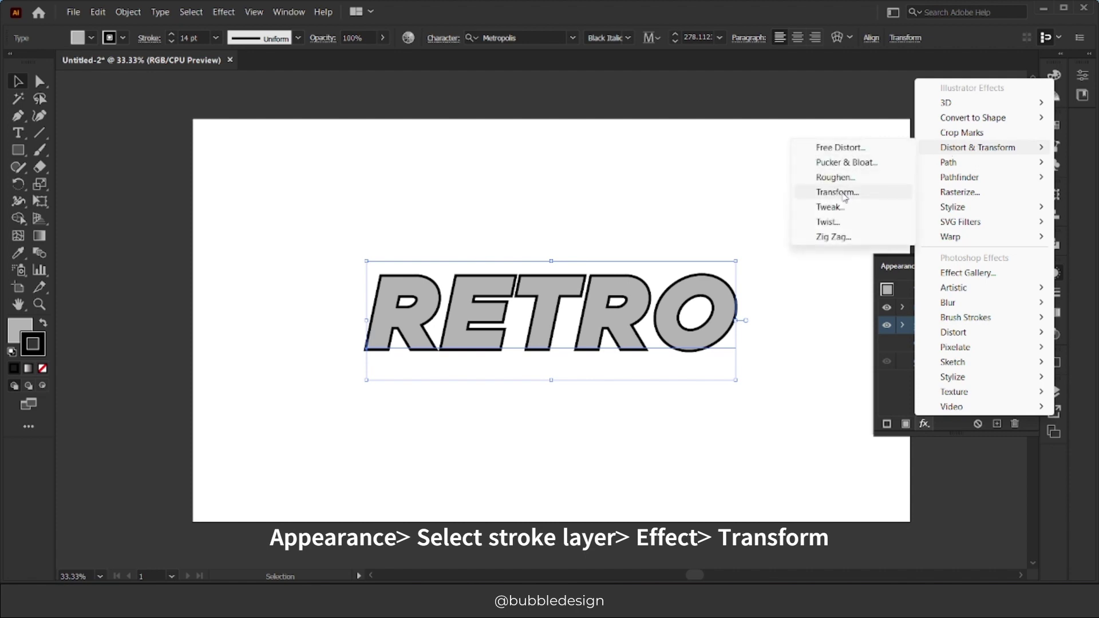
click(838, 192)
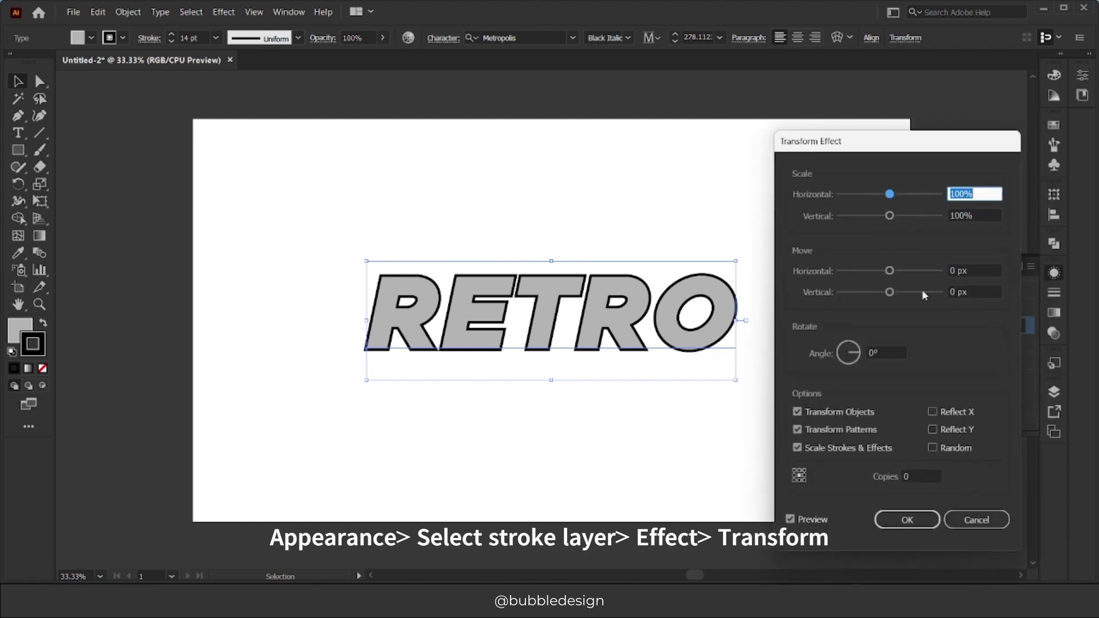
click(969, 270)
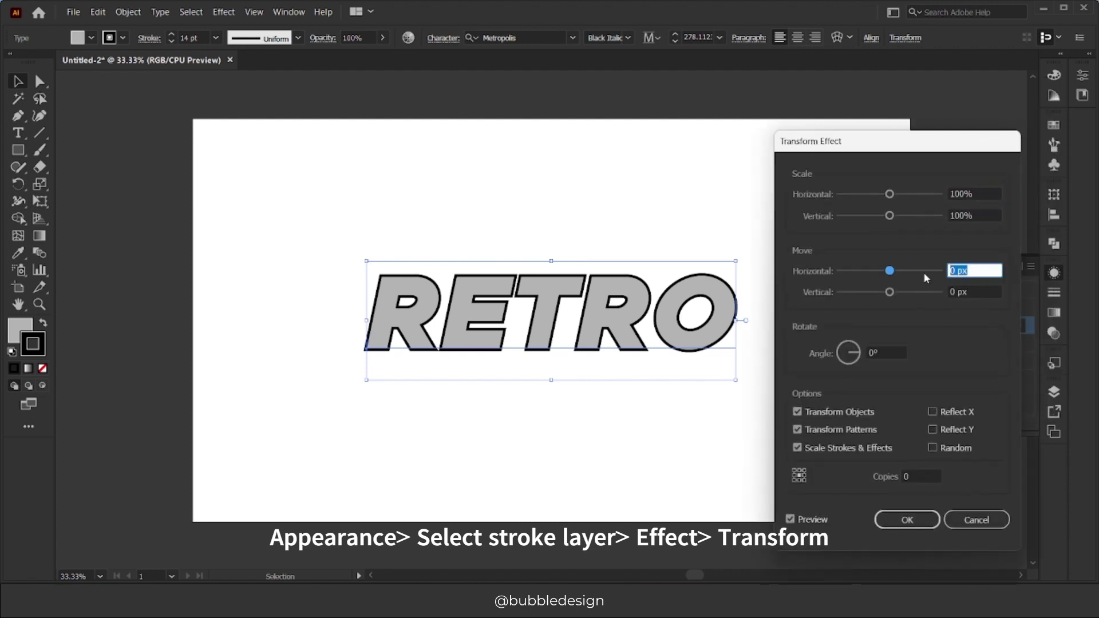
text(-)
text(-)
key(Tab)
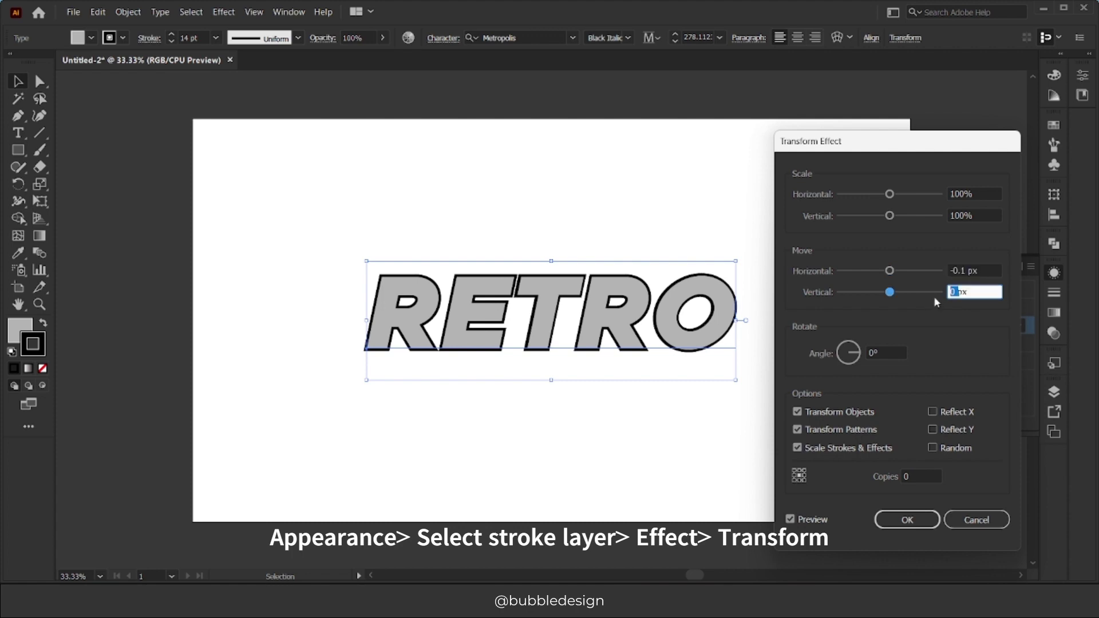
text(.1)
click(912, 476)
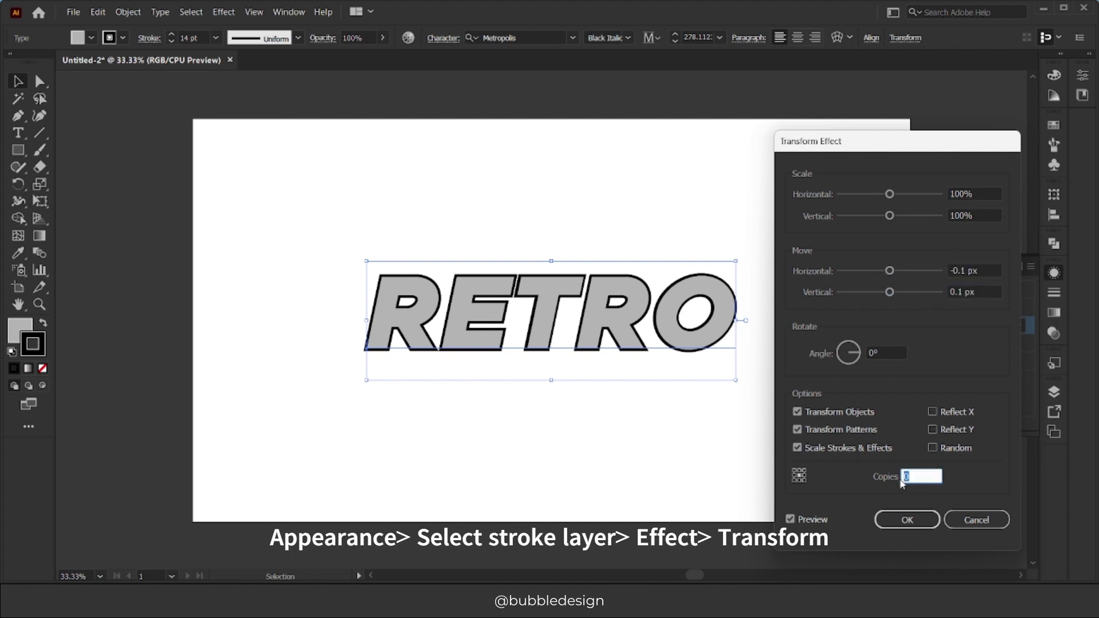
text(200)
click(790, 519)
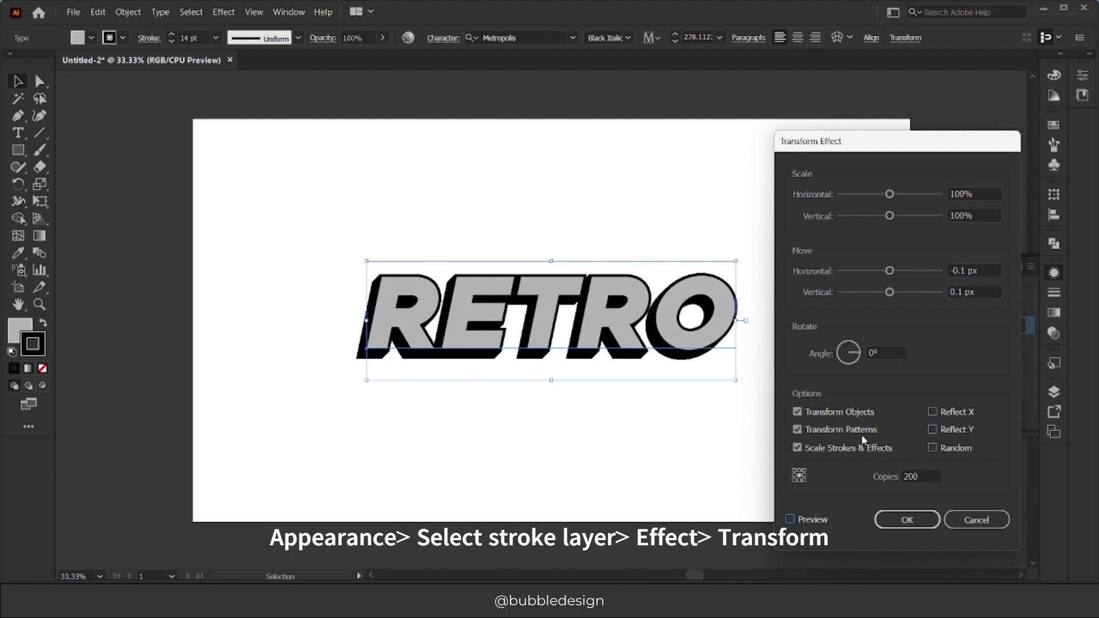
click(963, 293)
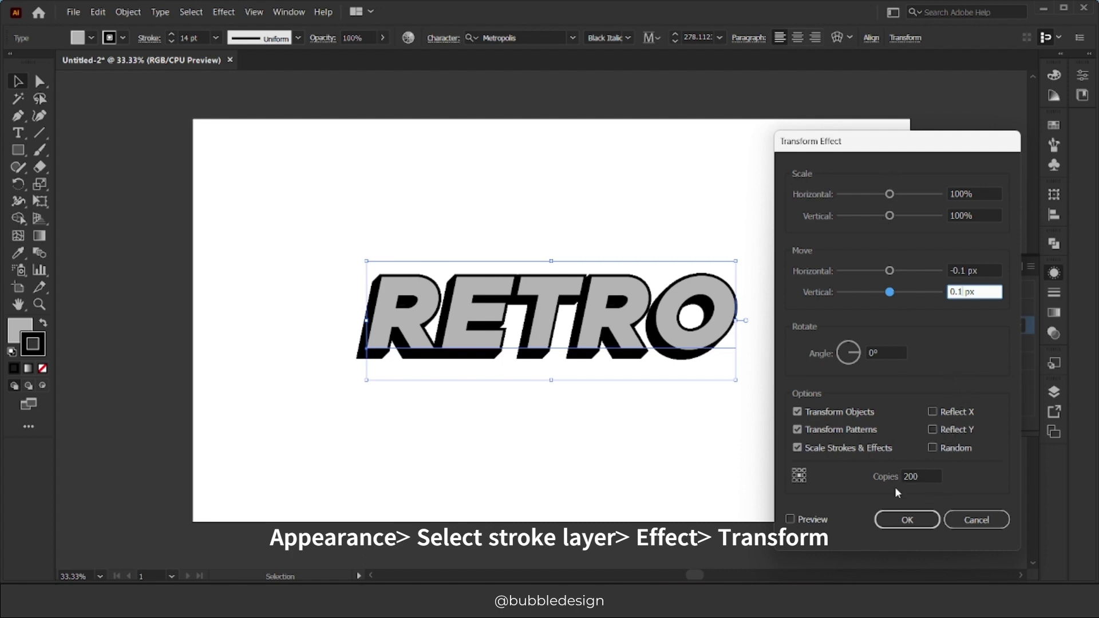
click(976, 520)
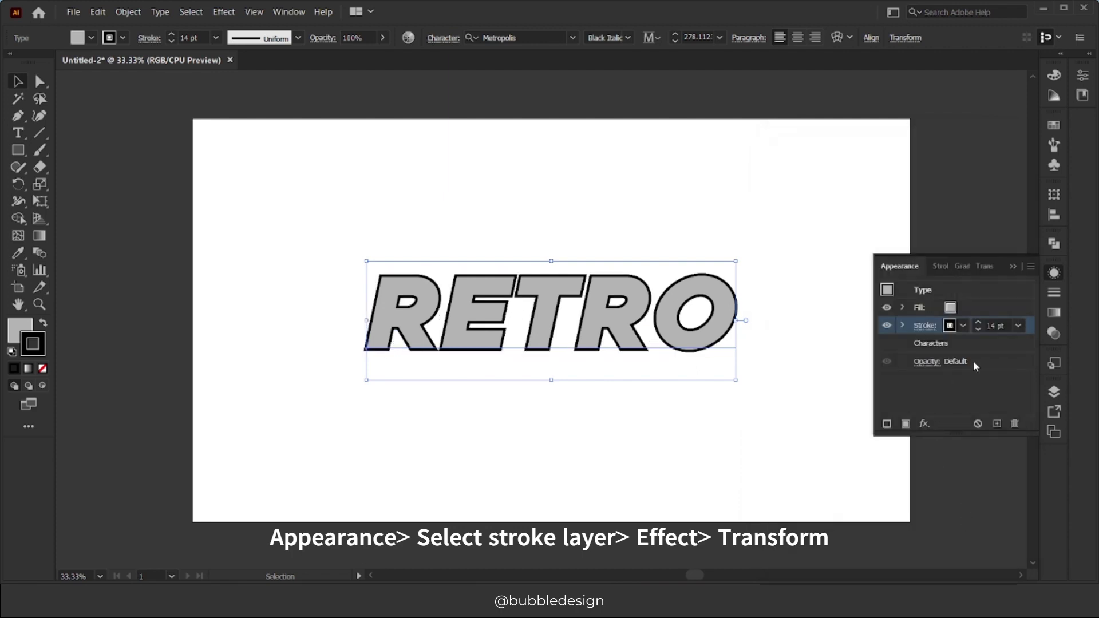
Step: Thin the stroke to 10 pt and add a Transform effect to it
click(1018, 326)
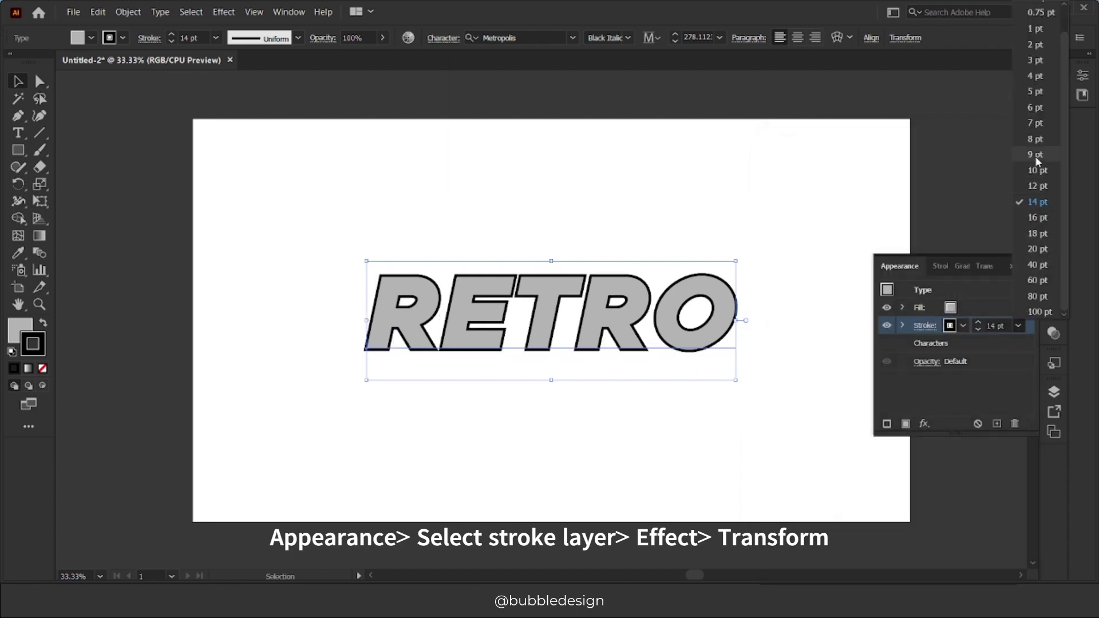
click(1037, 170)
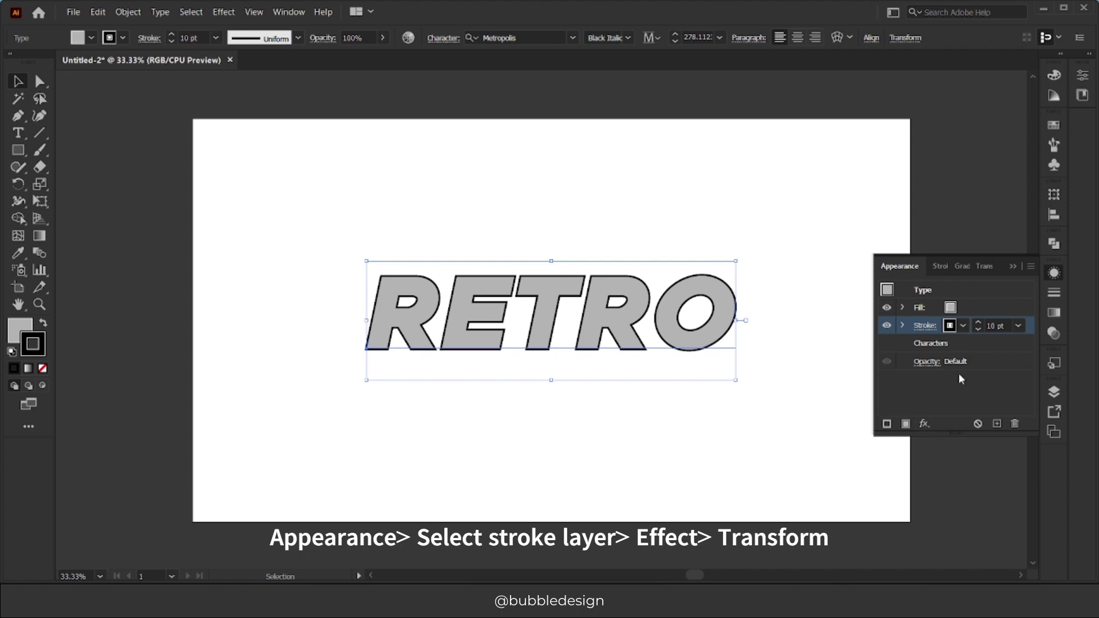
click(924, 423)
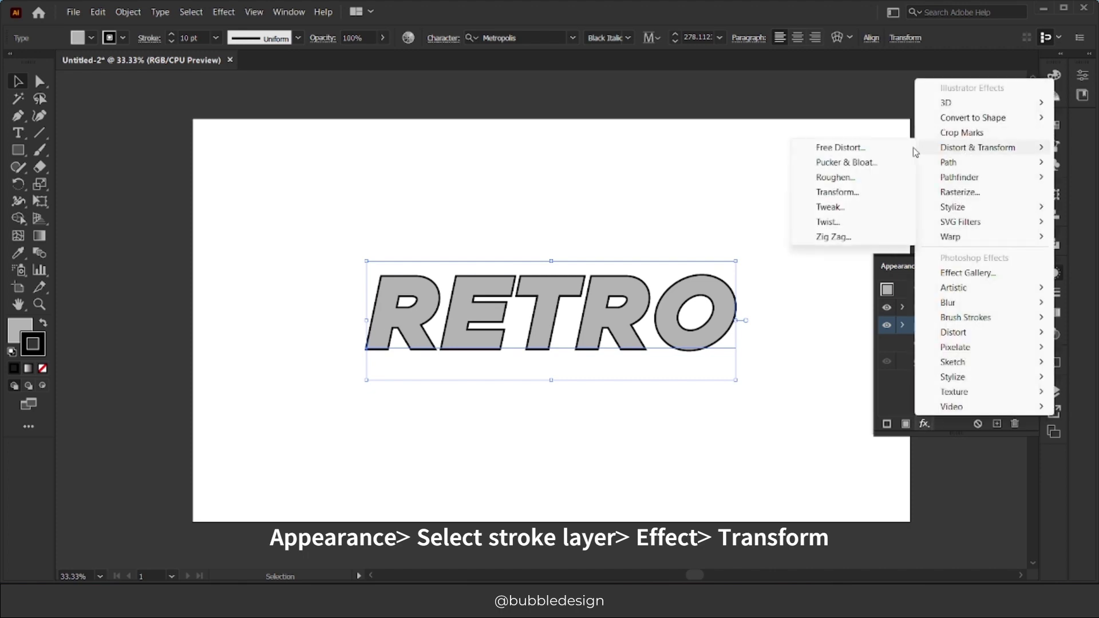
click(830, 193)
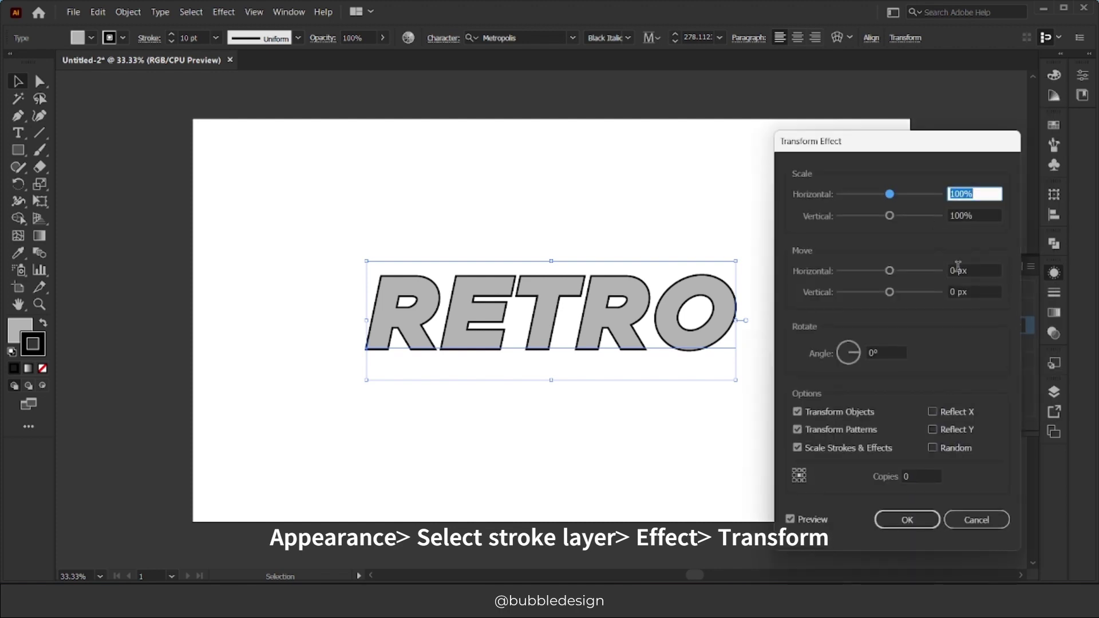
Step: Set the Transform move to Horizontal -0.1 px and Vertical 0.1 px
click(967, 271)
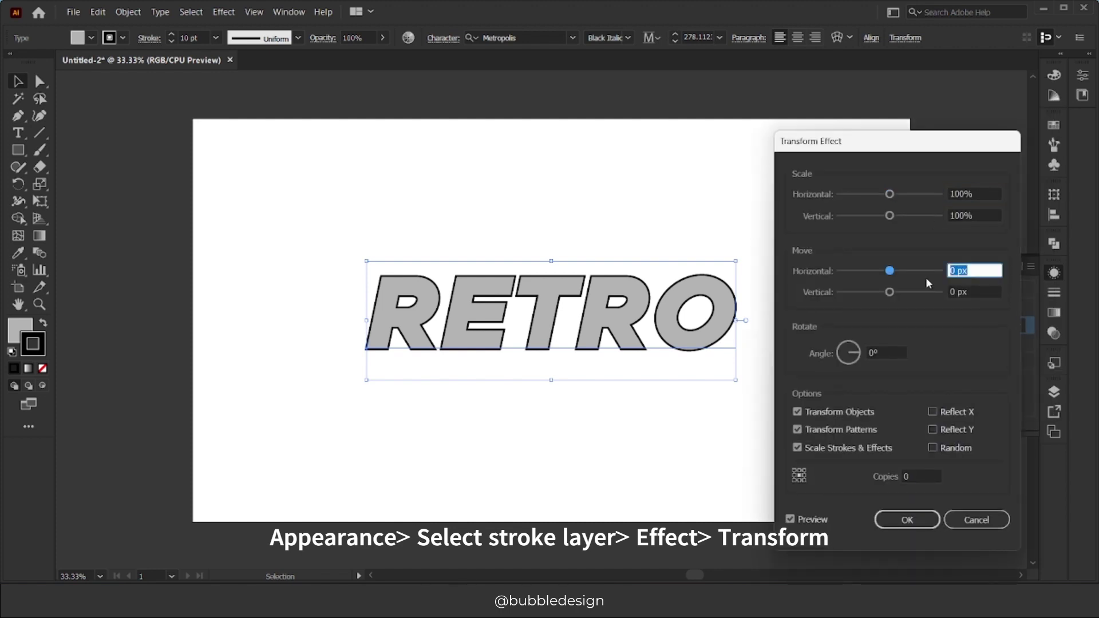
text(-0.1)
key(Tab)
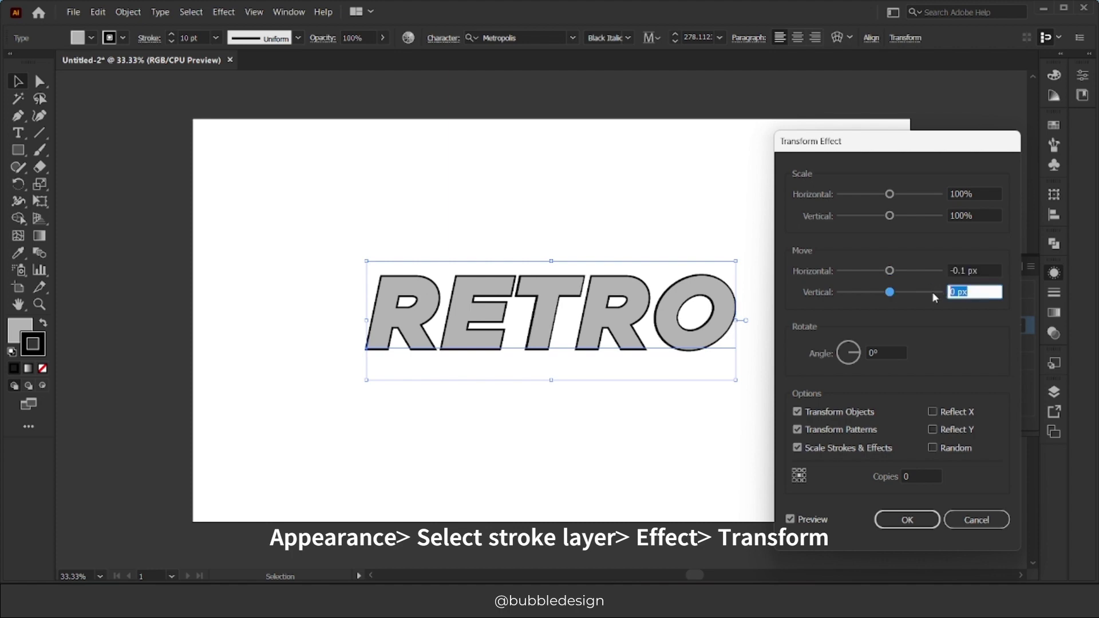
text(.1)
Step: Set the Transform copies to 200 and apply the effect
click(909, 476)
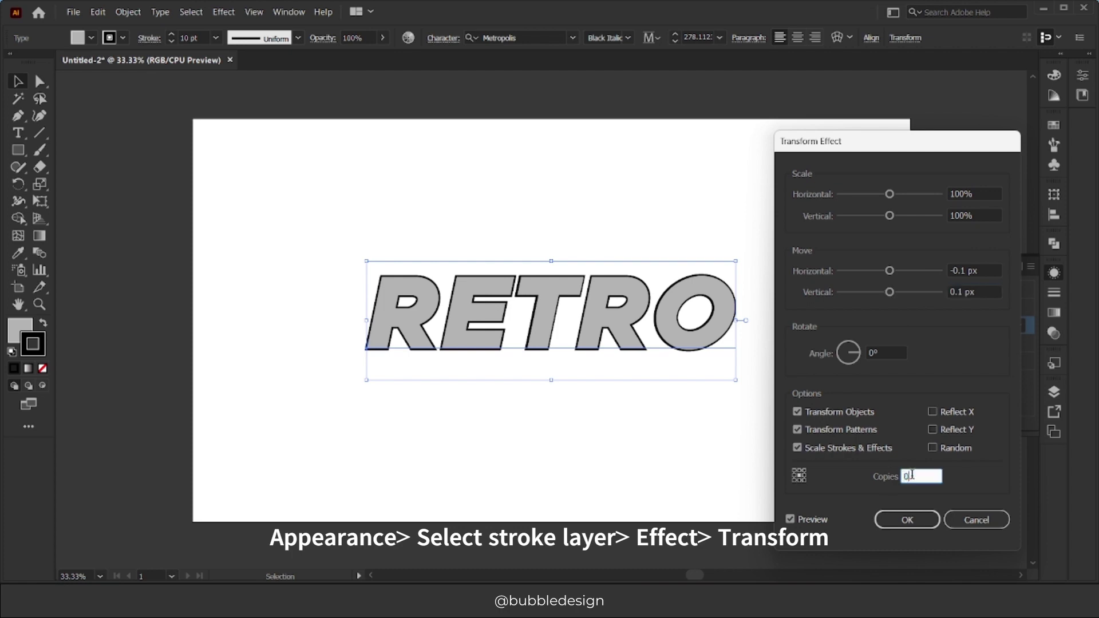
text(25)
click(791, 519)
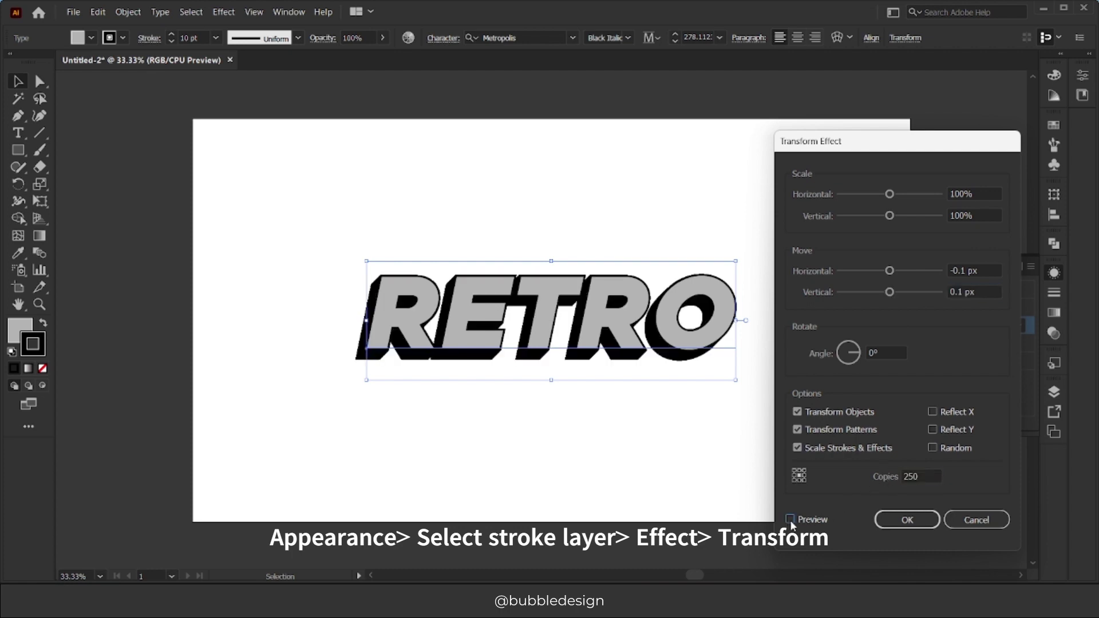
double_click(909, 477)
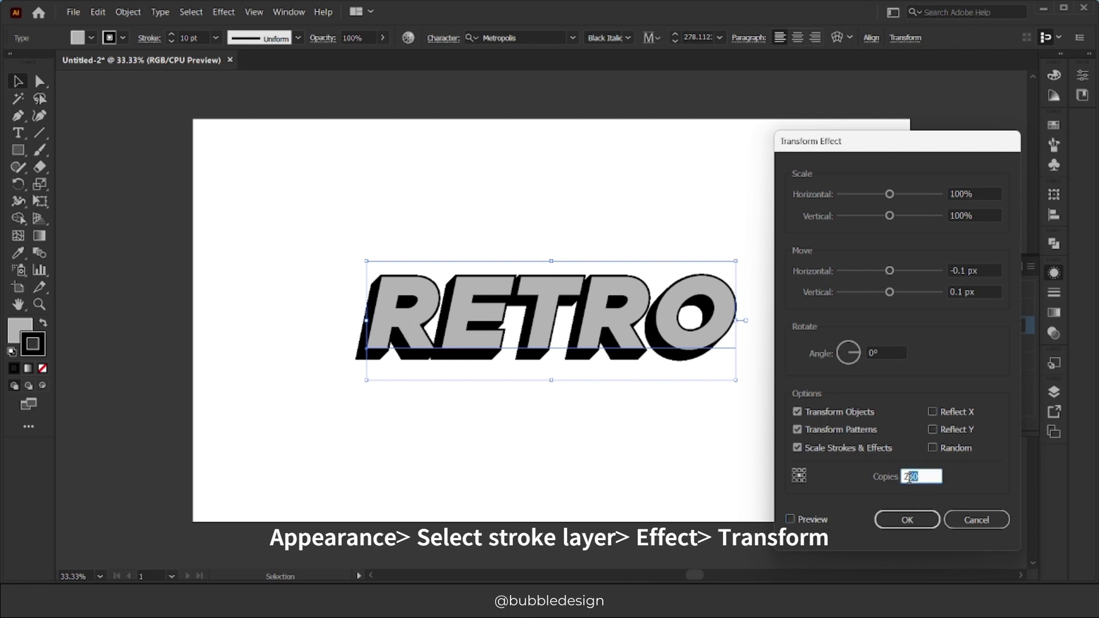
text(220)
click(790, 520)
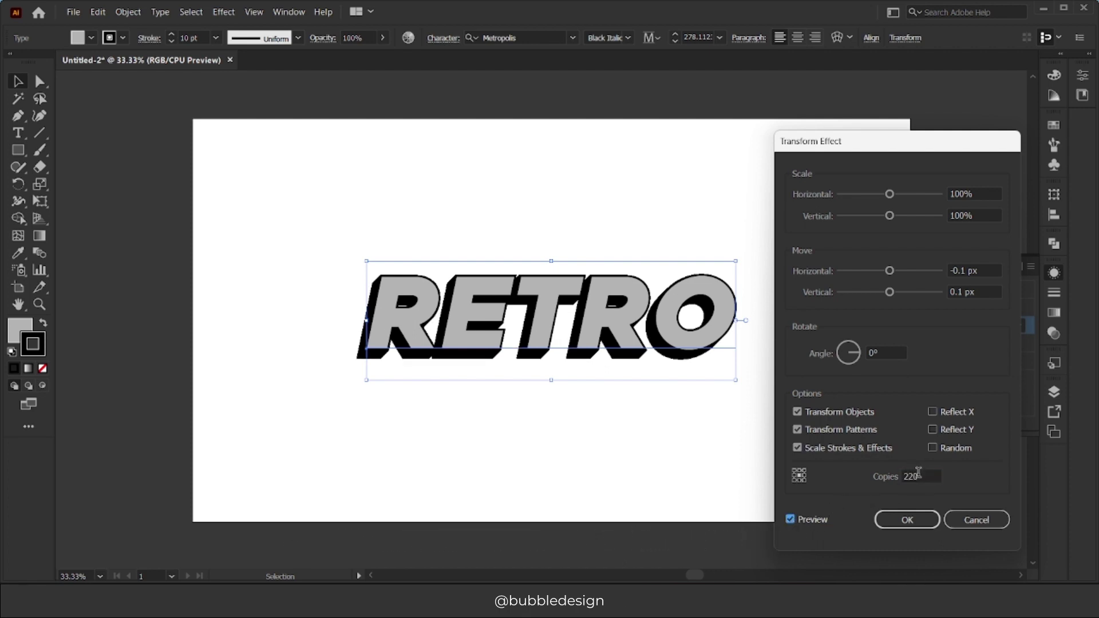
double_click(911, 476)
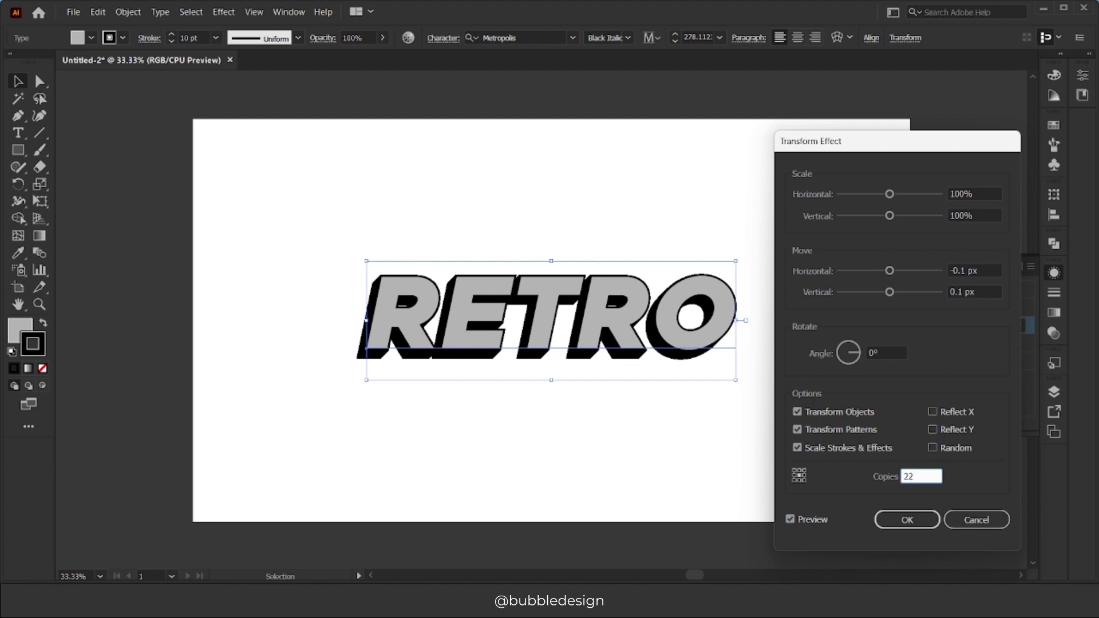
text(00)
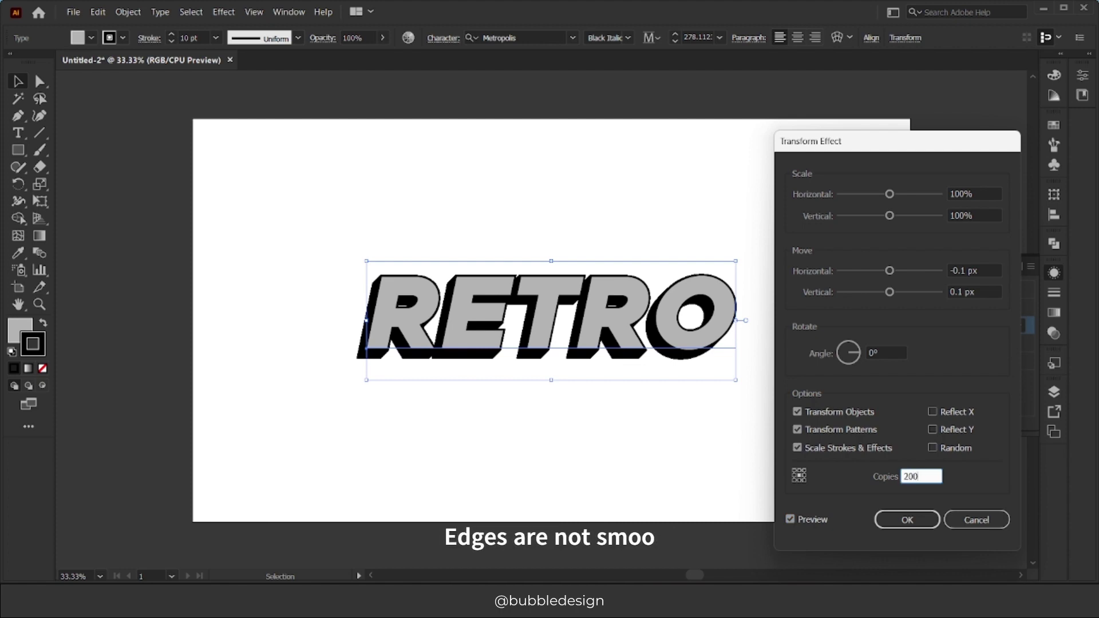
click(791, 519)
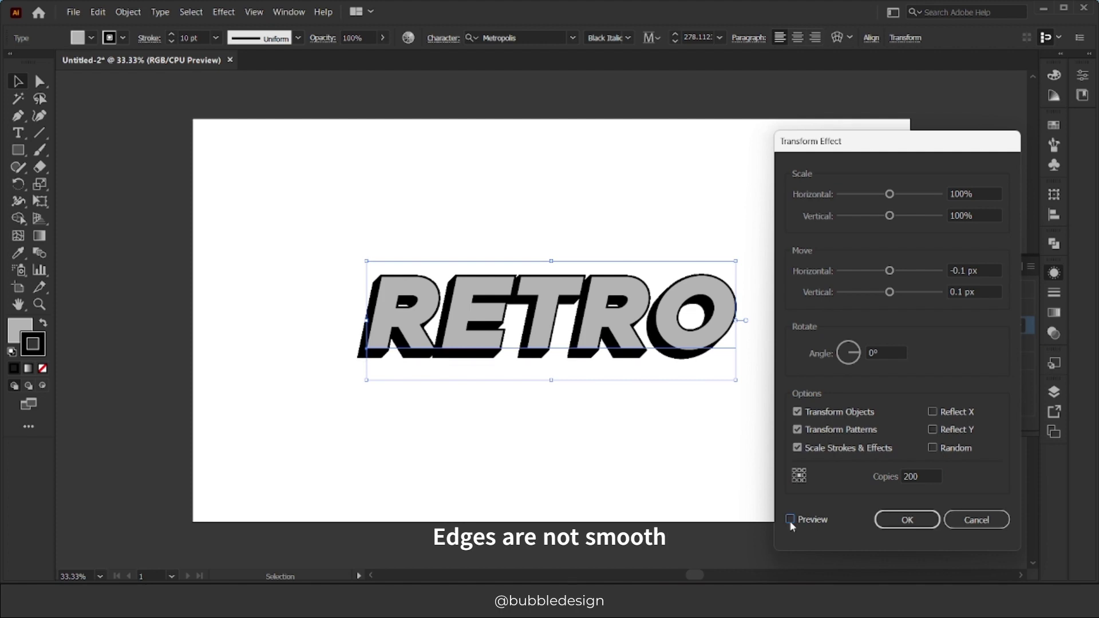
click(899, 521)
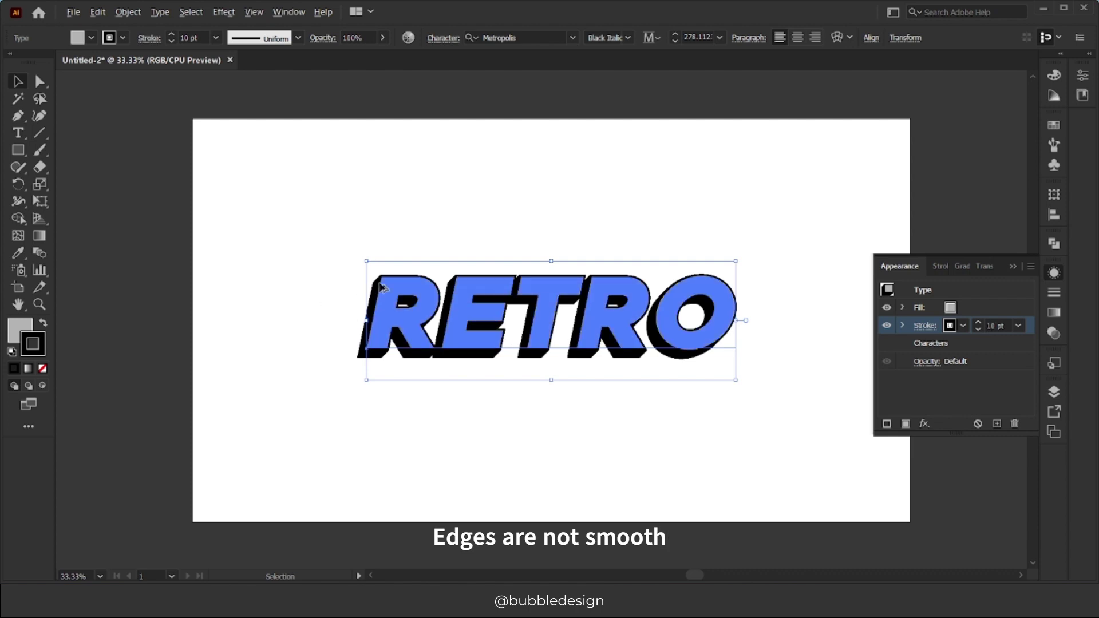
Step: Zoom from 100% to 2400% on the R's top-left edge to inspect the jagged shadow
key(ctrl+1)
scroll(384, 276, up, 2)
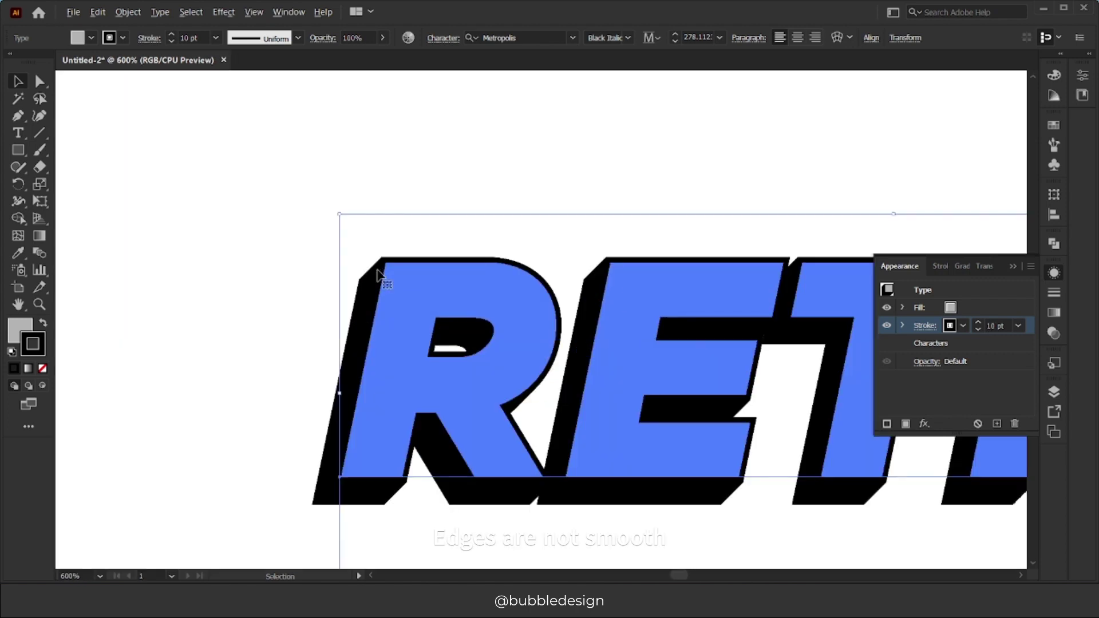
scroll(361, 246, up, 3)
scroll(343, 247, up, 2)
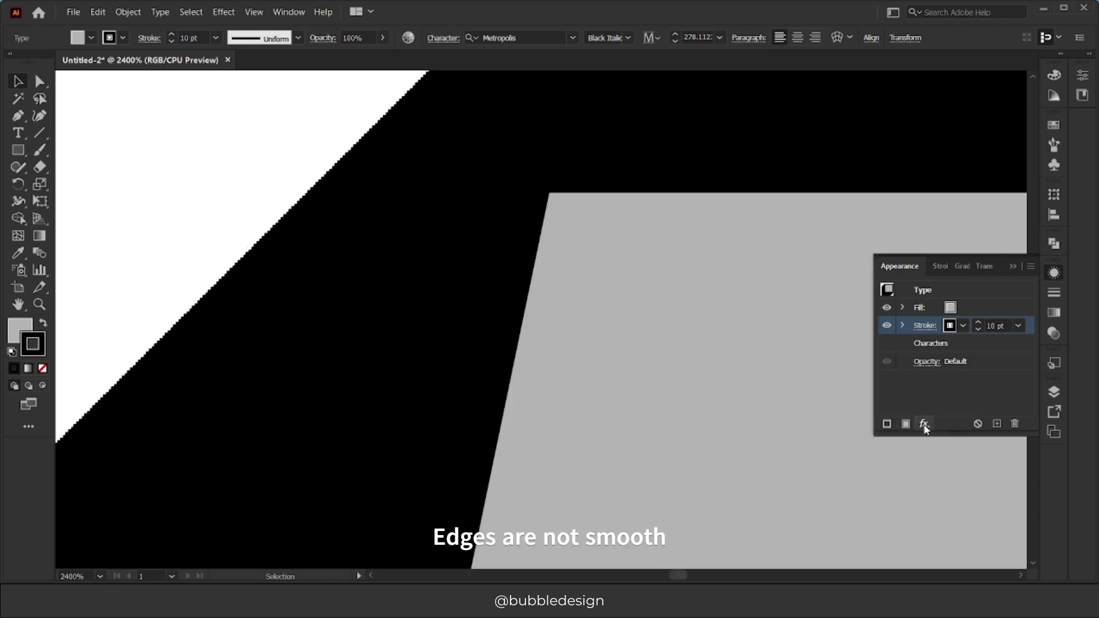
Step: Add a 2 px Offset Path effect with Round joins to RETRO's stroke
click(924, 424)
mouse_move(949, 163)
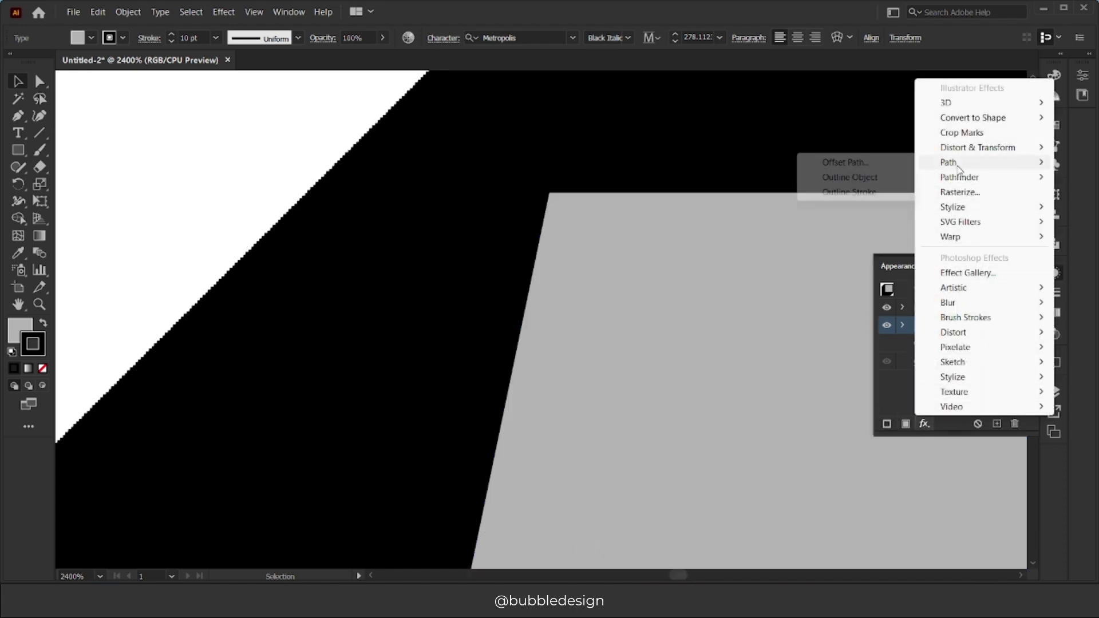
click(844, 164)
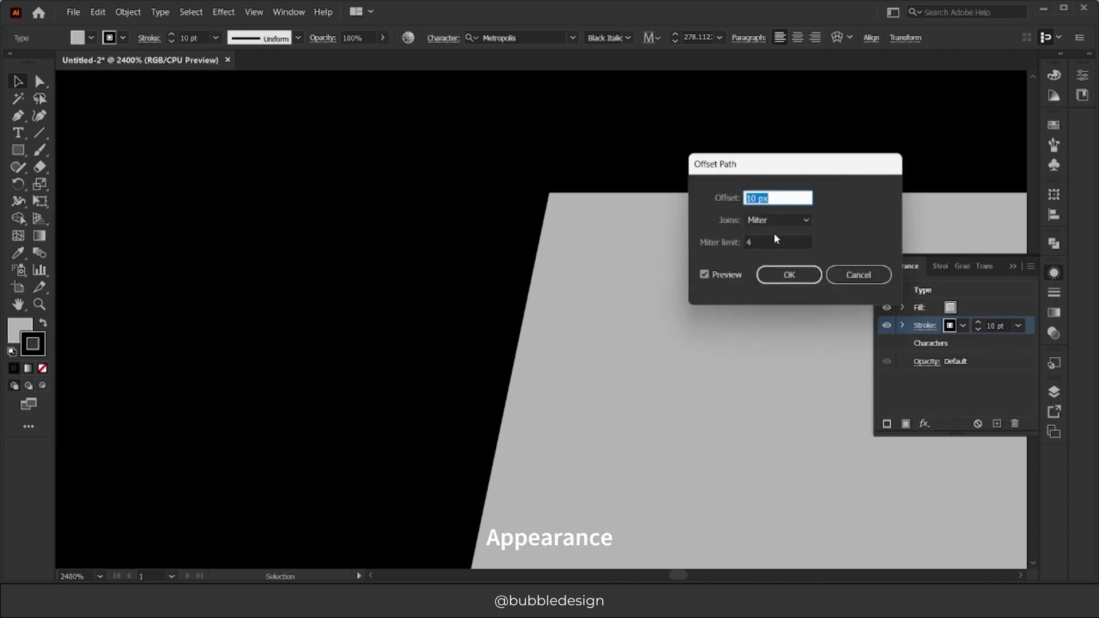
click(789, 218)
click(764, 250)
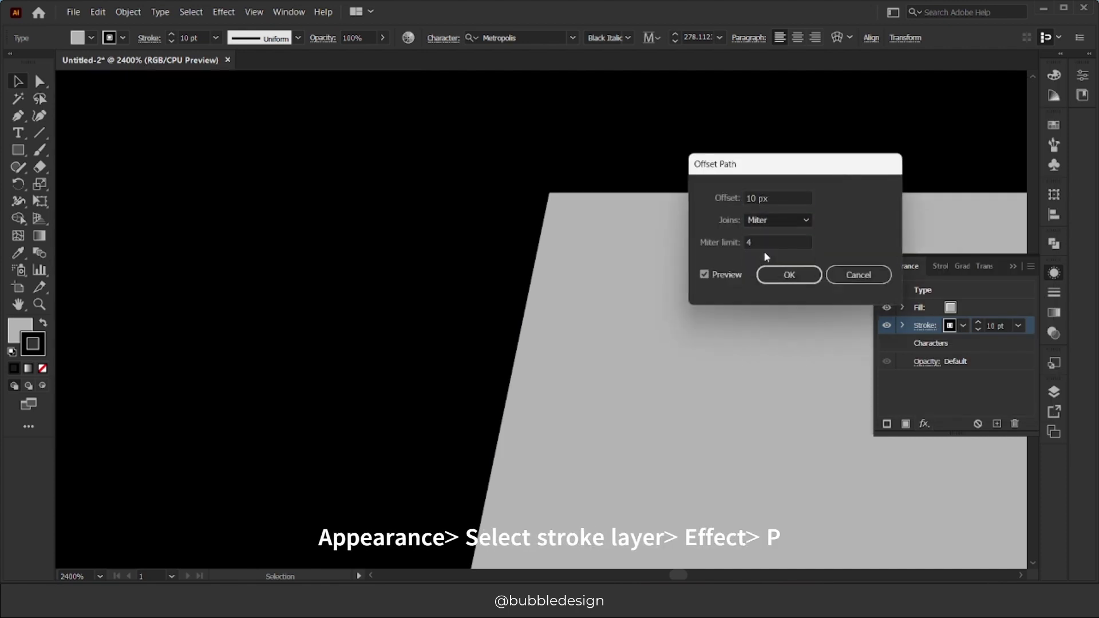
key(Down)
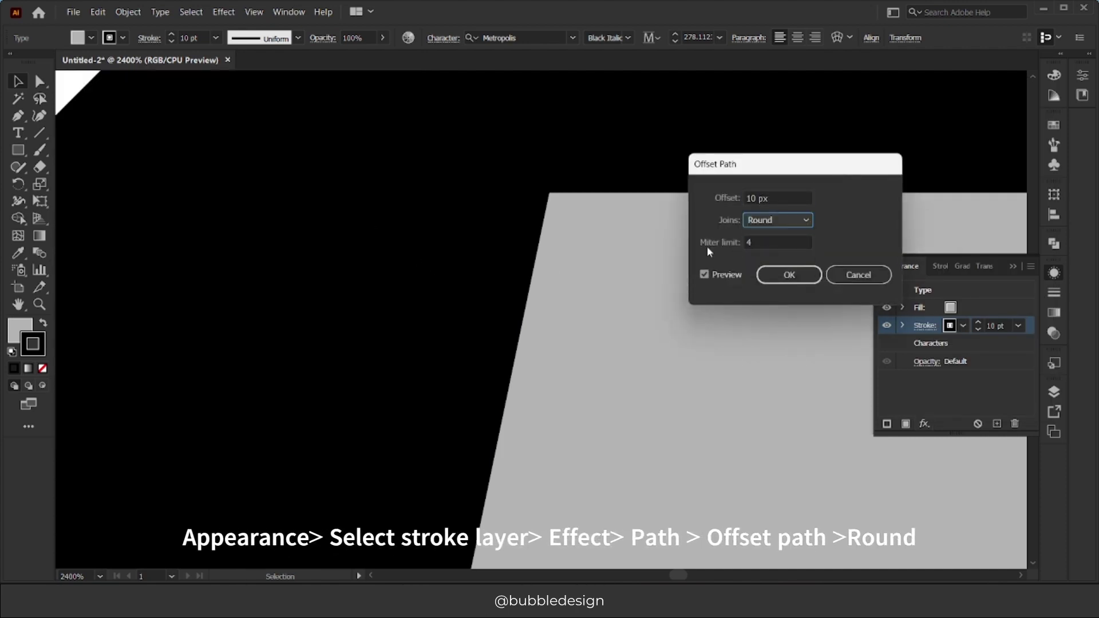
click(788, 199)
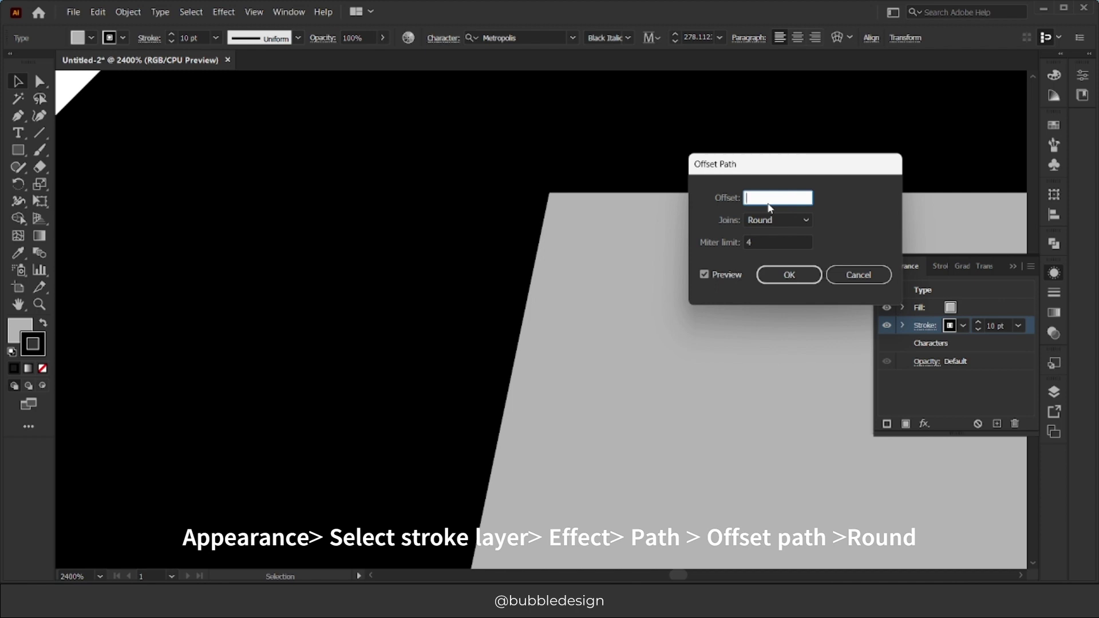
text(2)
click(773, 278)
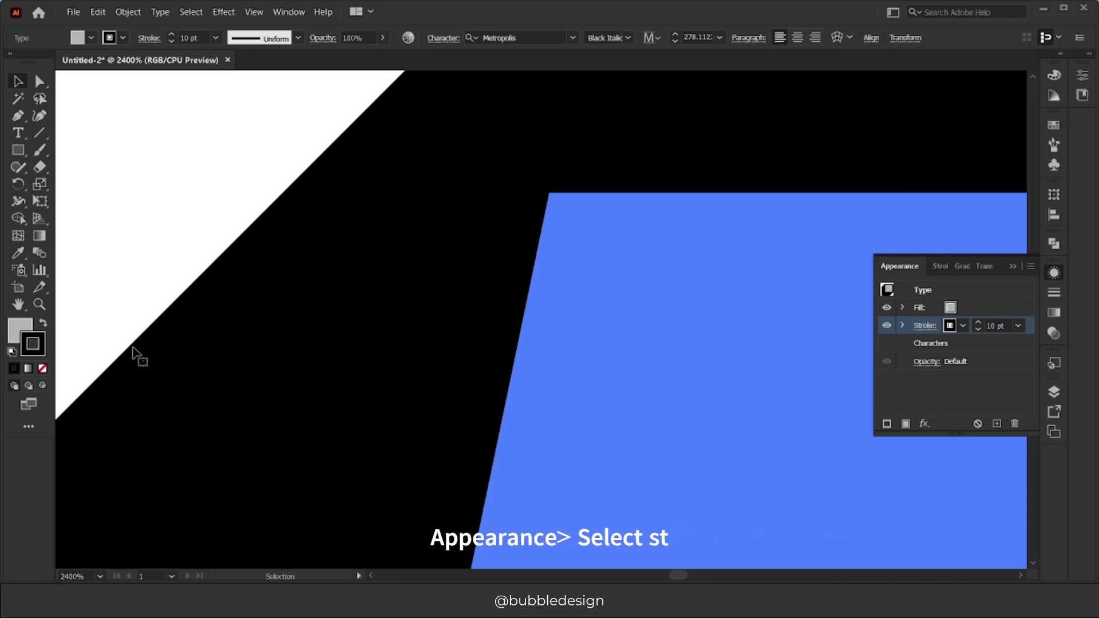
Step: Zoom out to 66.67% and pan until the whole RETRO word is visible
scroll(280, 401, down, 1)
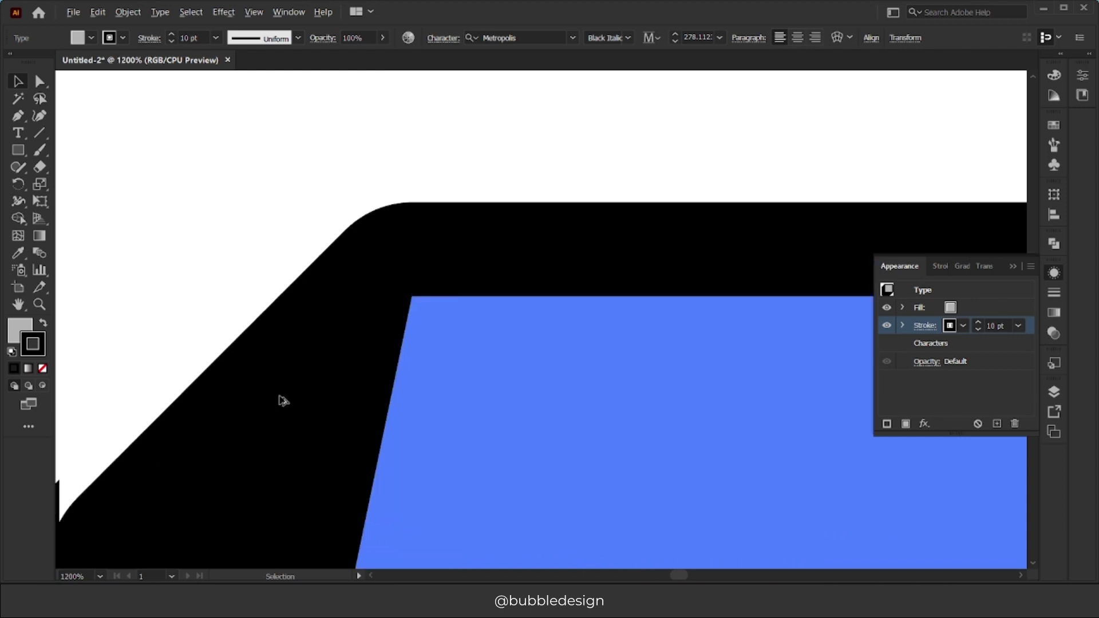
scroll(298, 400, down, 4)
scroll(596, 417, down, 2)
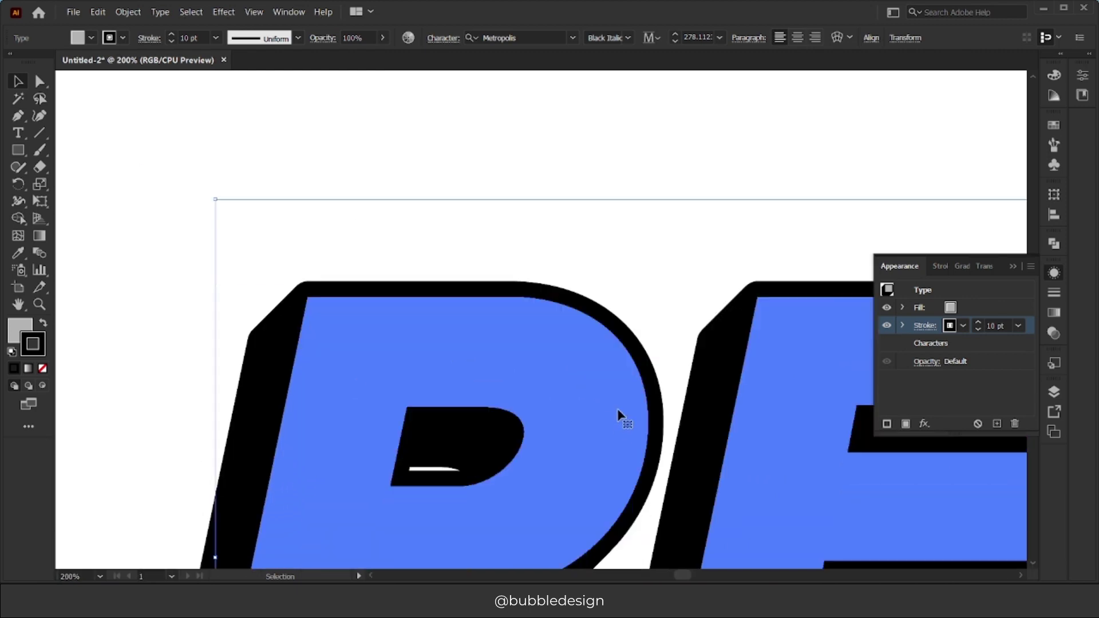
scroll(653, 422, down, 7)
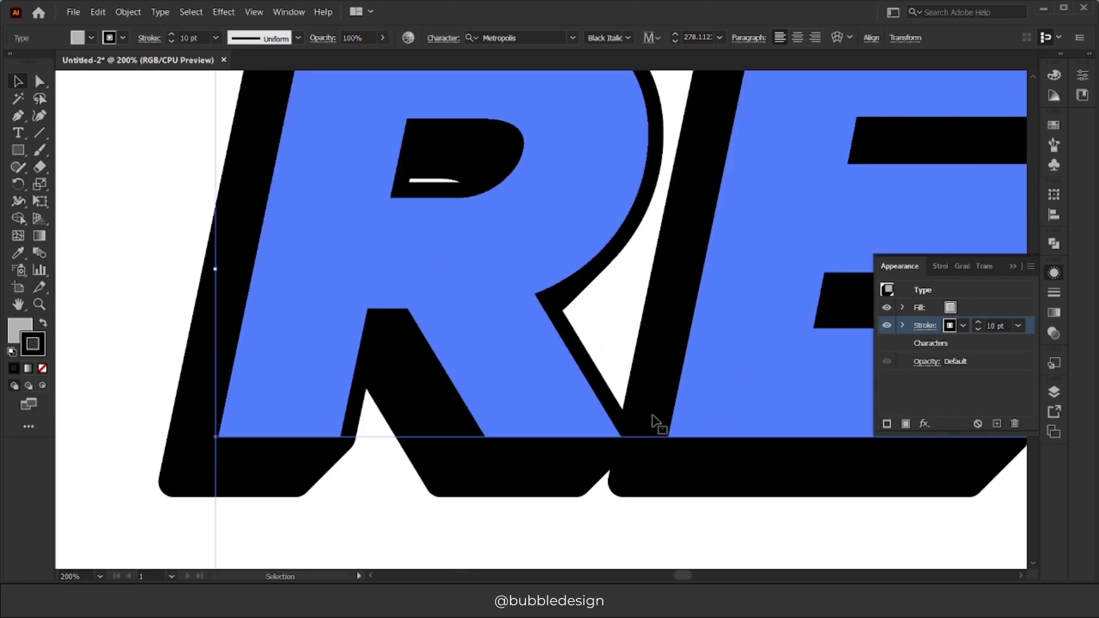
scroll(840, 386, down, 1)
scroll(840, 386, down, 1)
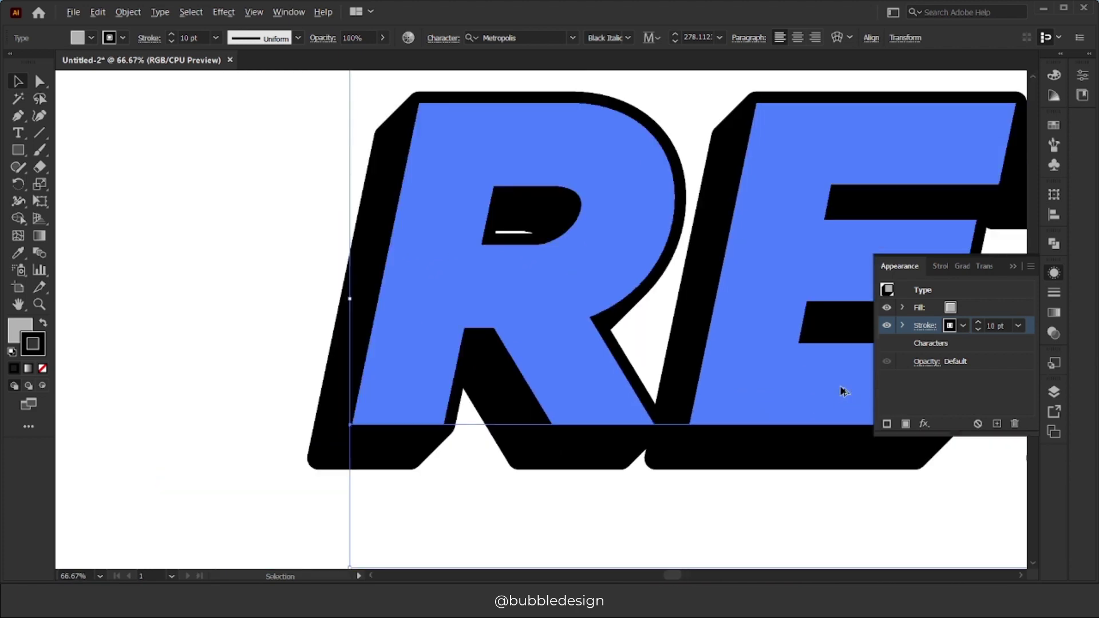
scroll(840, 385, down, 1)
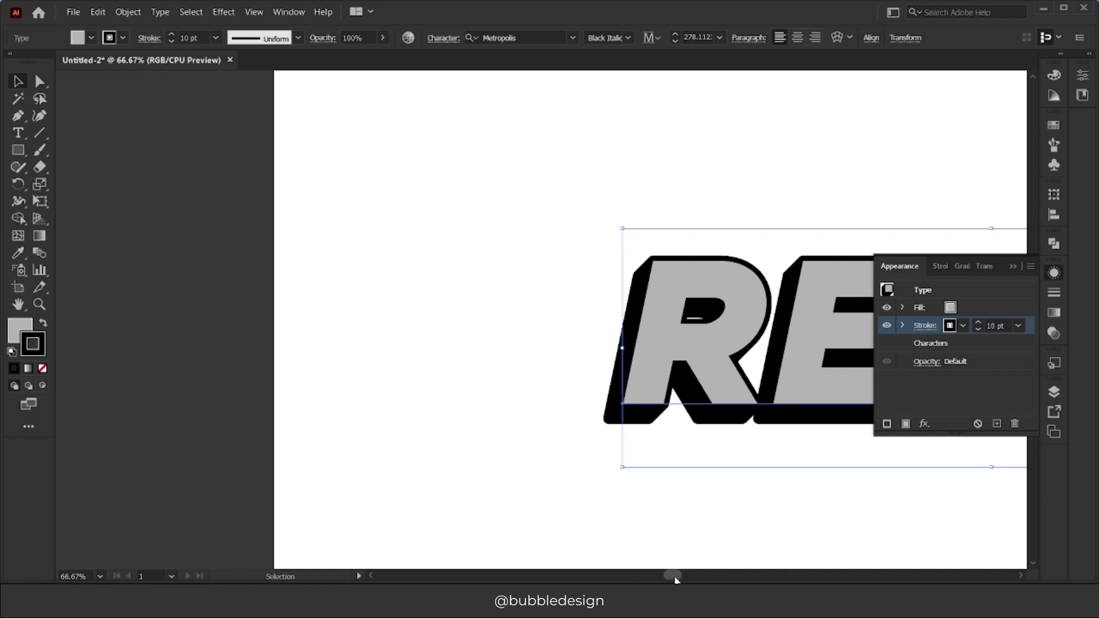
scroll(701, 571, right, 5)
scroll(692, 570, left, 2)
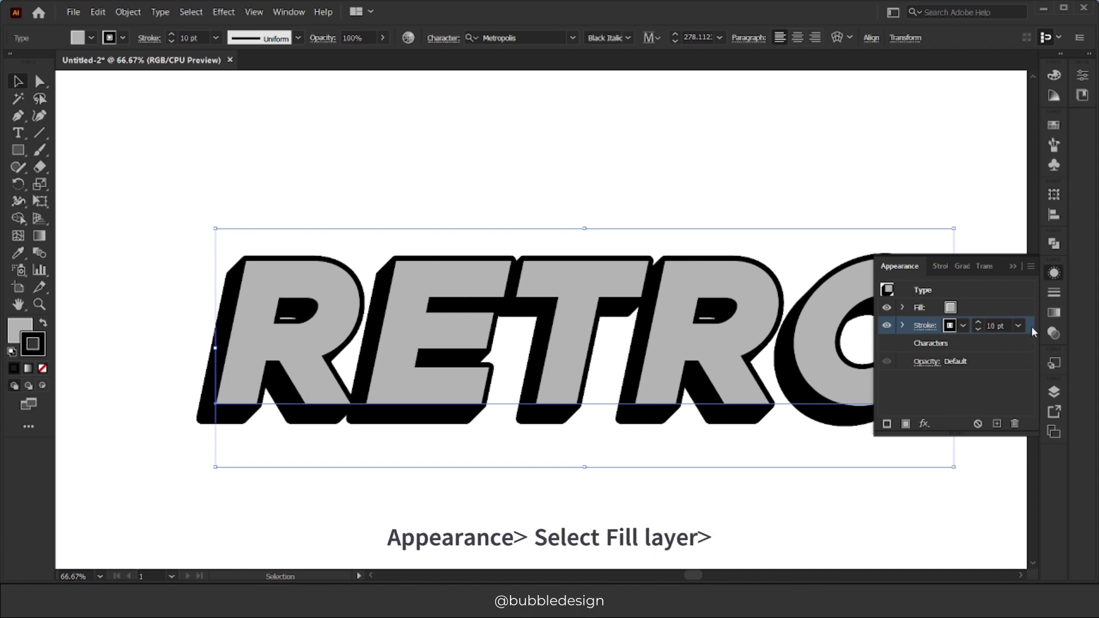
Step: Swap the Fill row's light grey for the default white-to-black gradient swatch
click(962, 328)
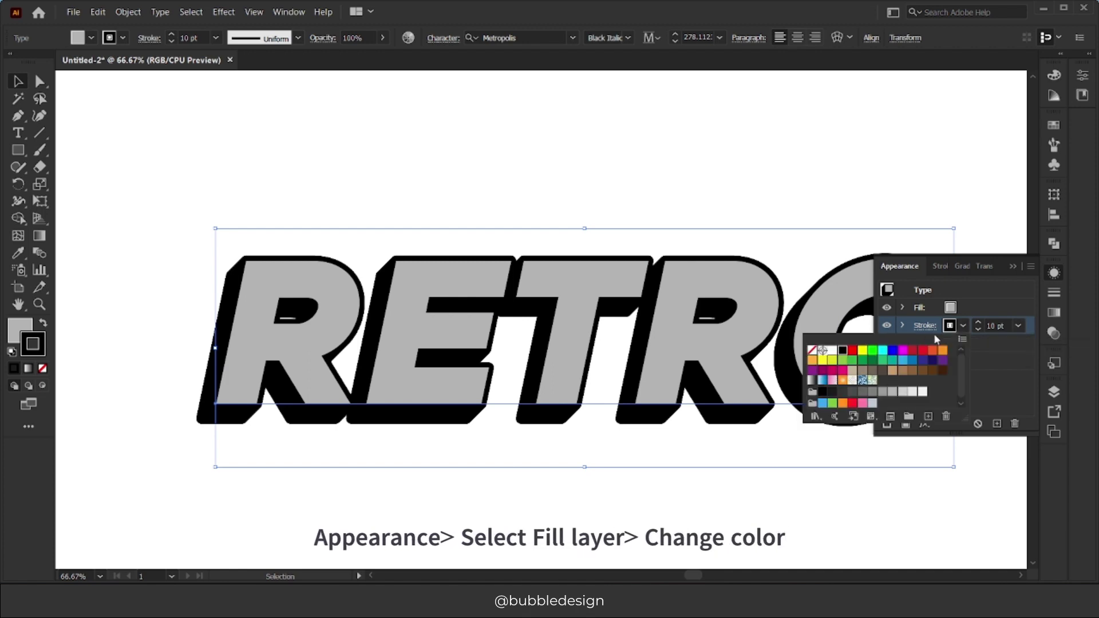
click(910, 309)
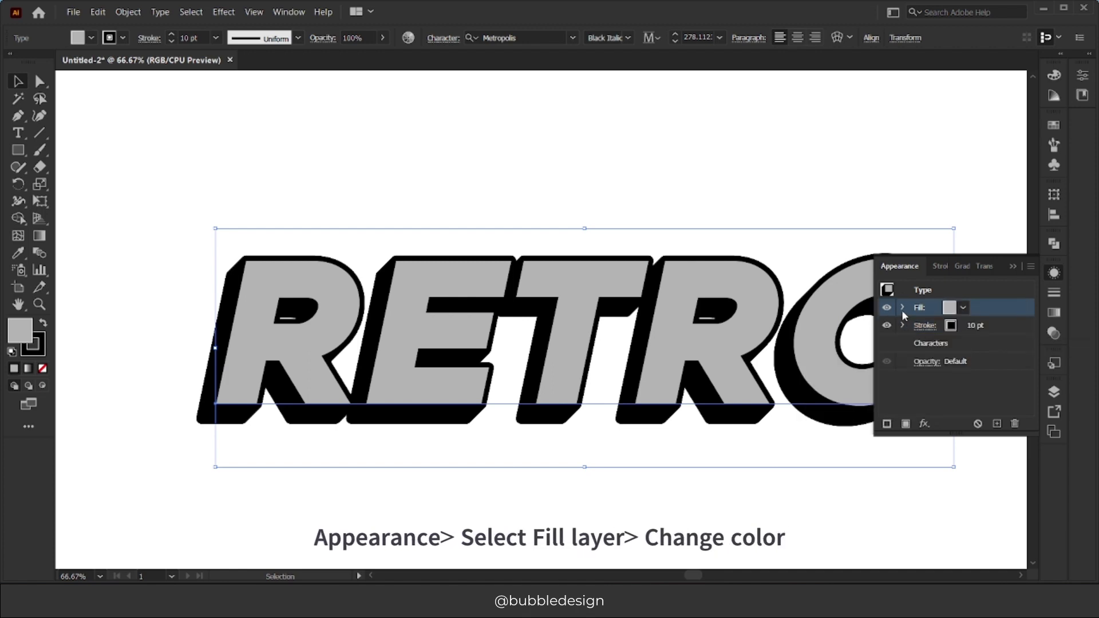
click(963, 308)
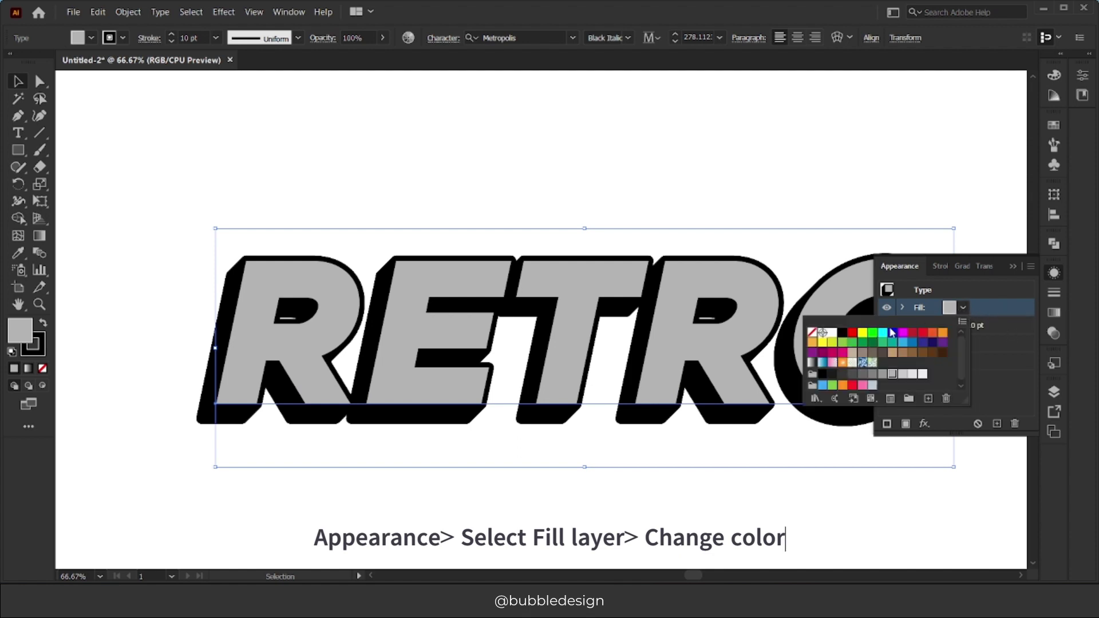
click(813, 363)
click(813, 363)
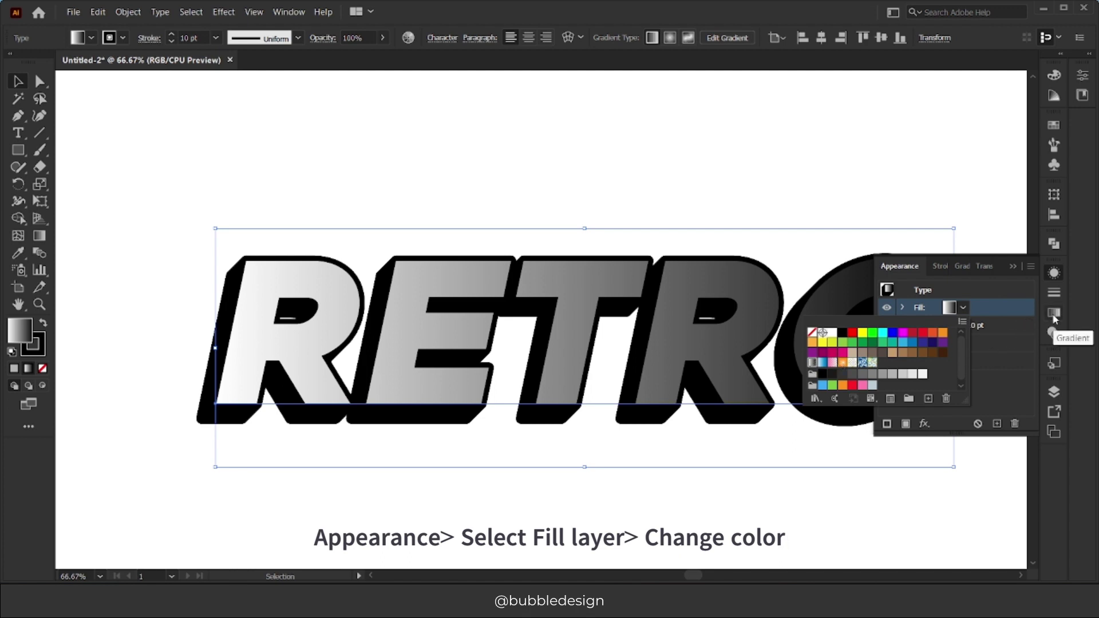
key(Escape)
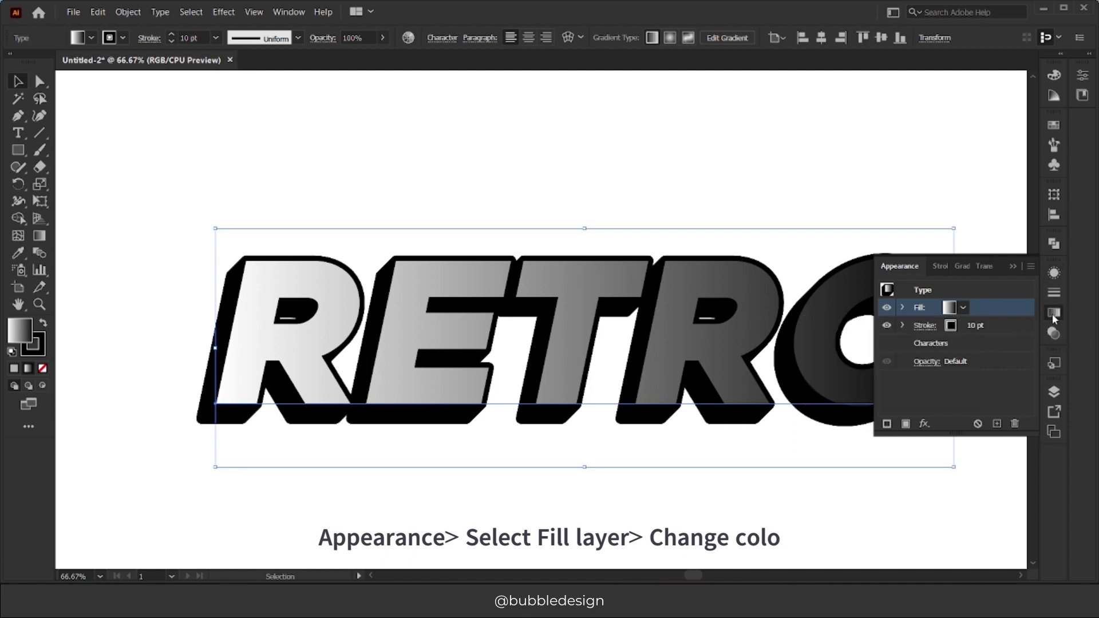
click(1052, 316)
Step: Change the gradient stops to red on the right and yellow on the left
click(1053, 316)
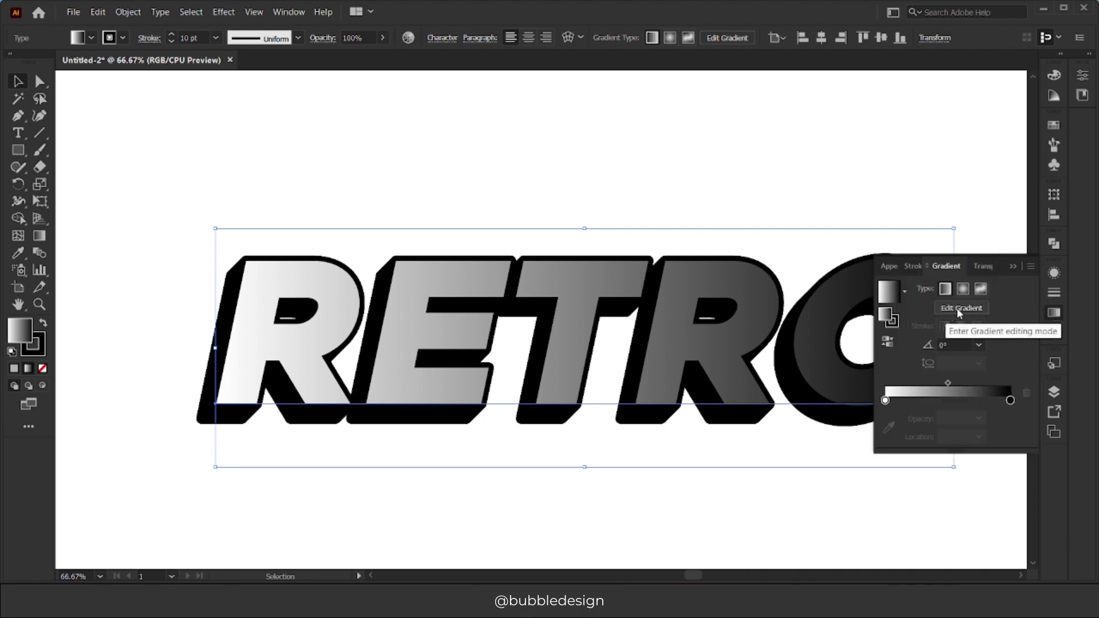
click(1010, 400)
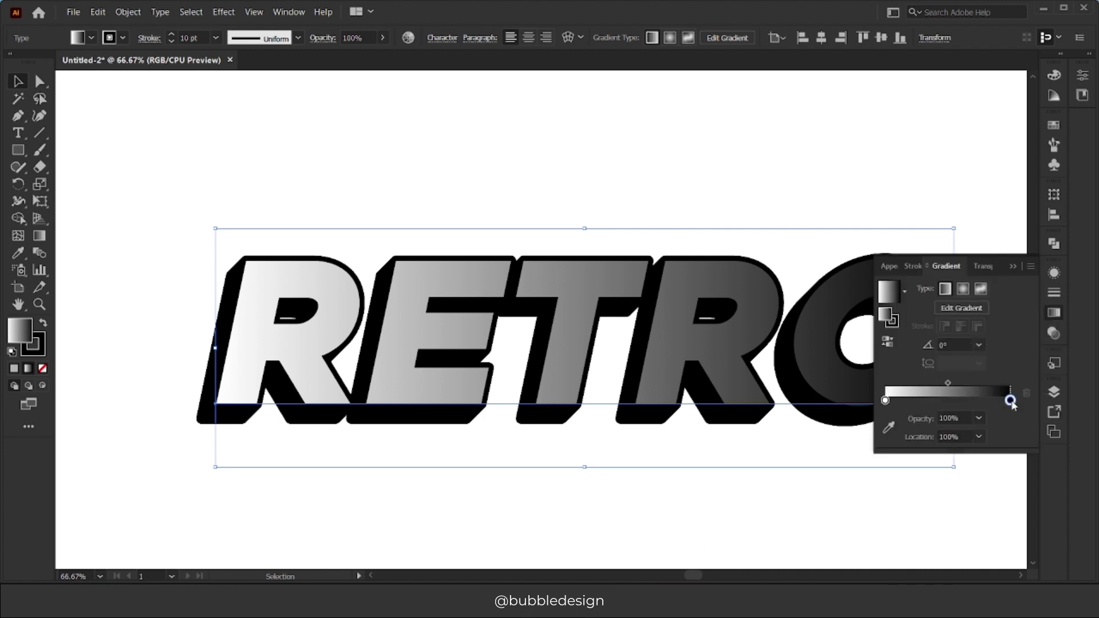
double_click(1010, 400)
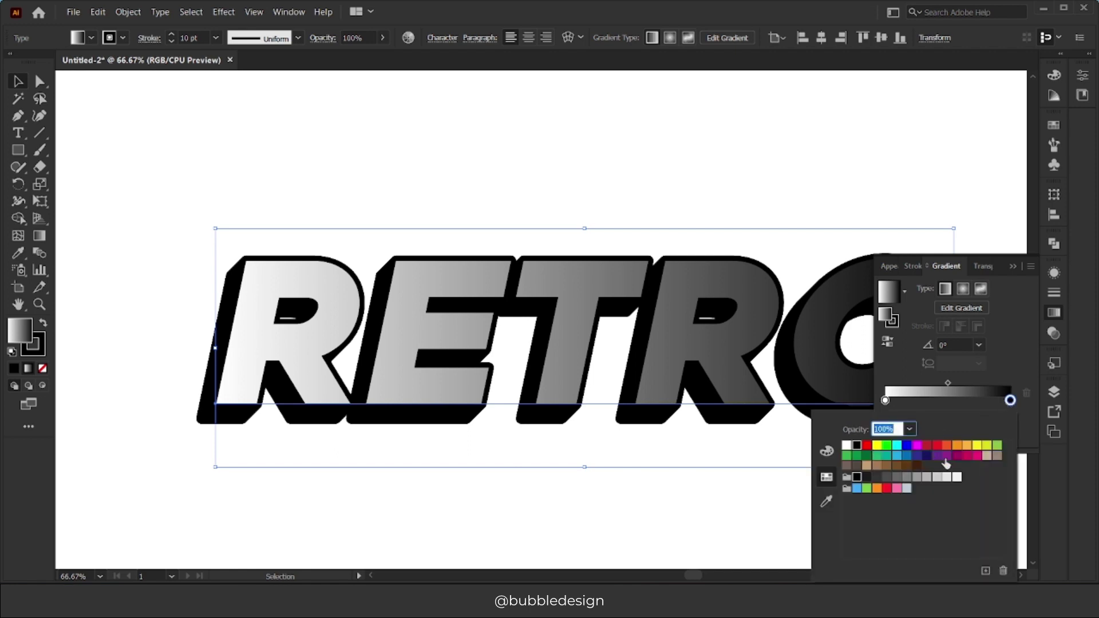
click(937, 452)
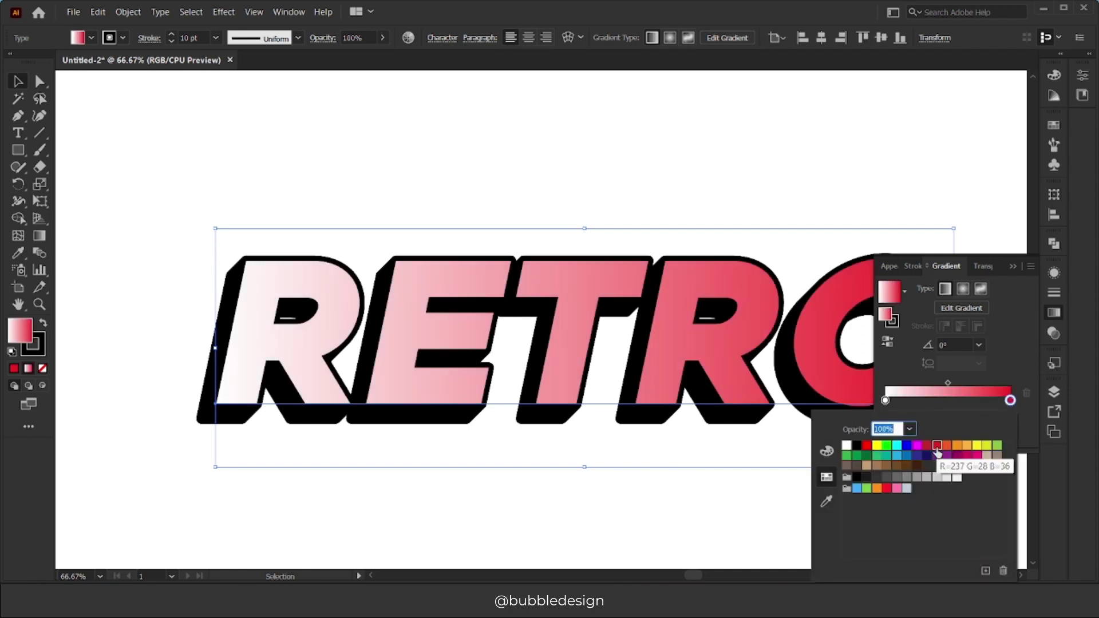
double_click(886, 400)
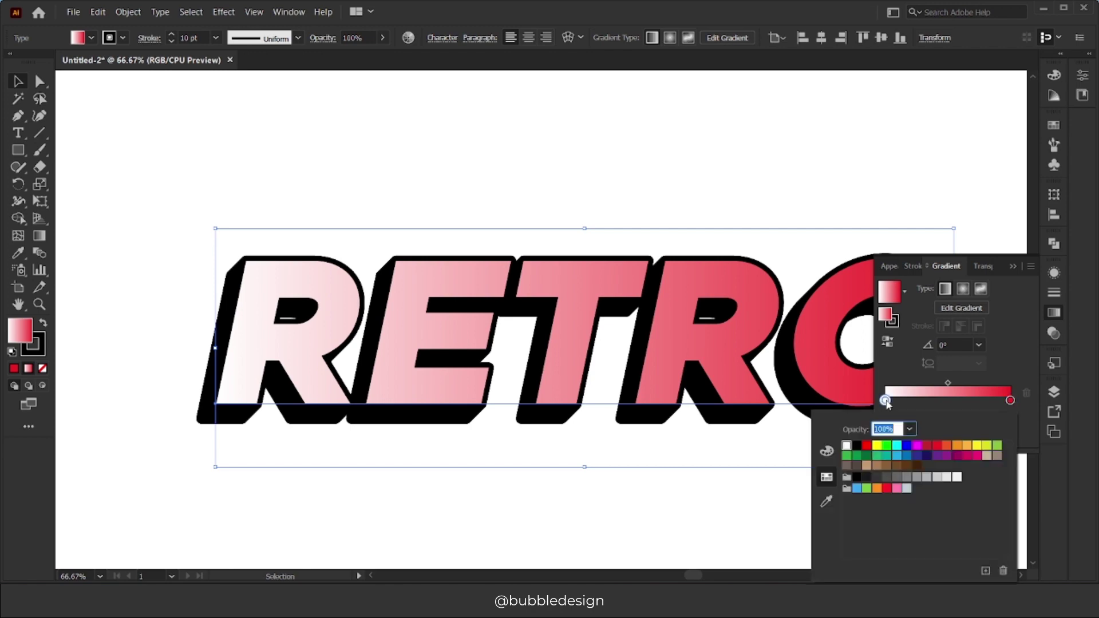
click(977, 447)
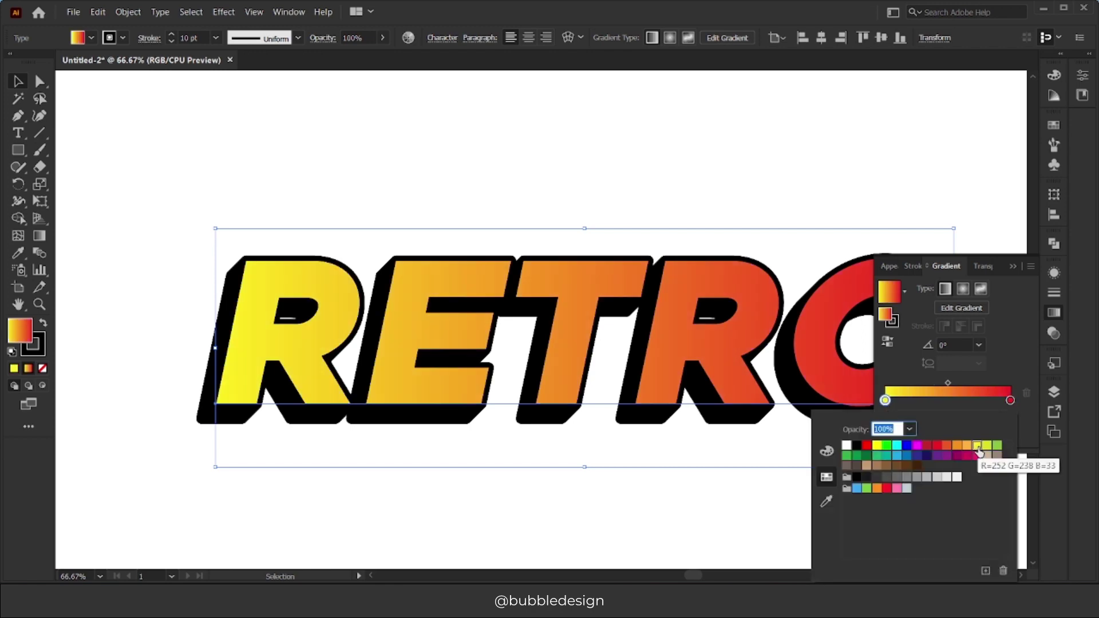
click(970, 308)
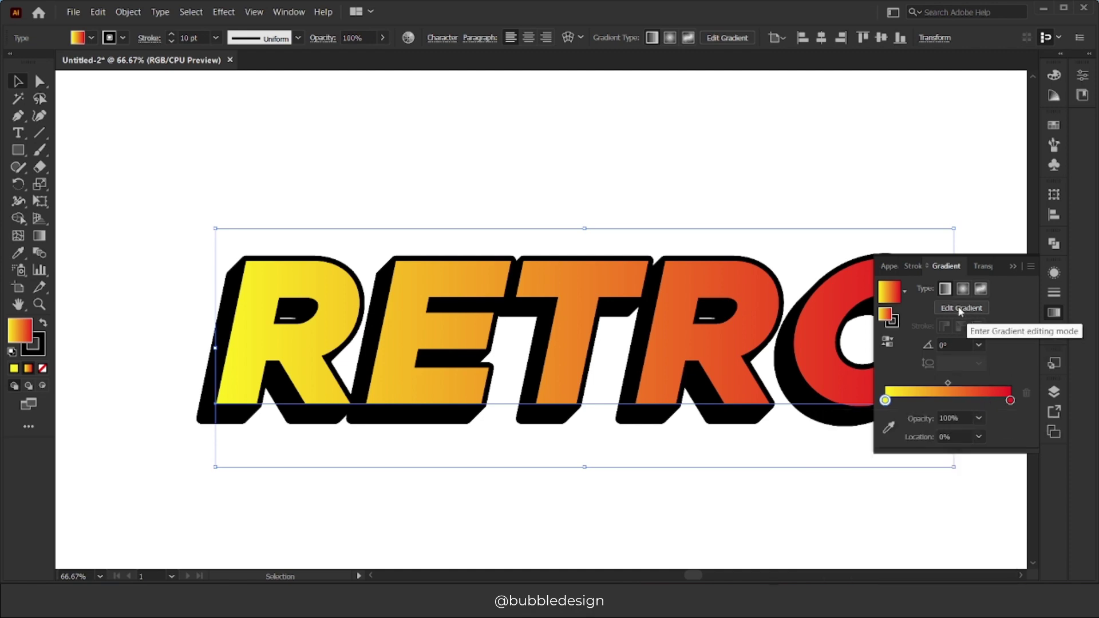
click(960, 309)
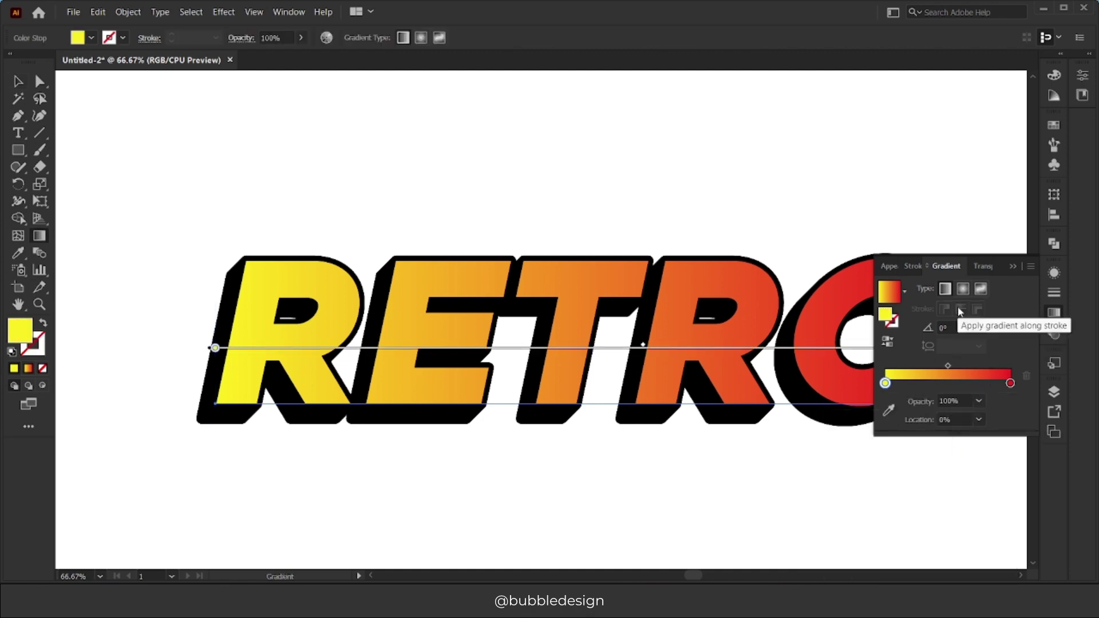
Step: Add a yellow gradient stop at about 46%, shift the midpoint left, and set the angle to 90°
click(964, 377)
drag(965, 383, 869, 386)
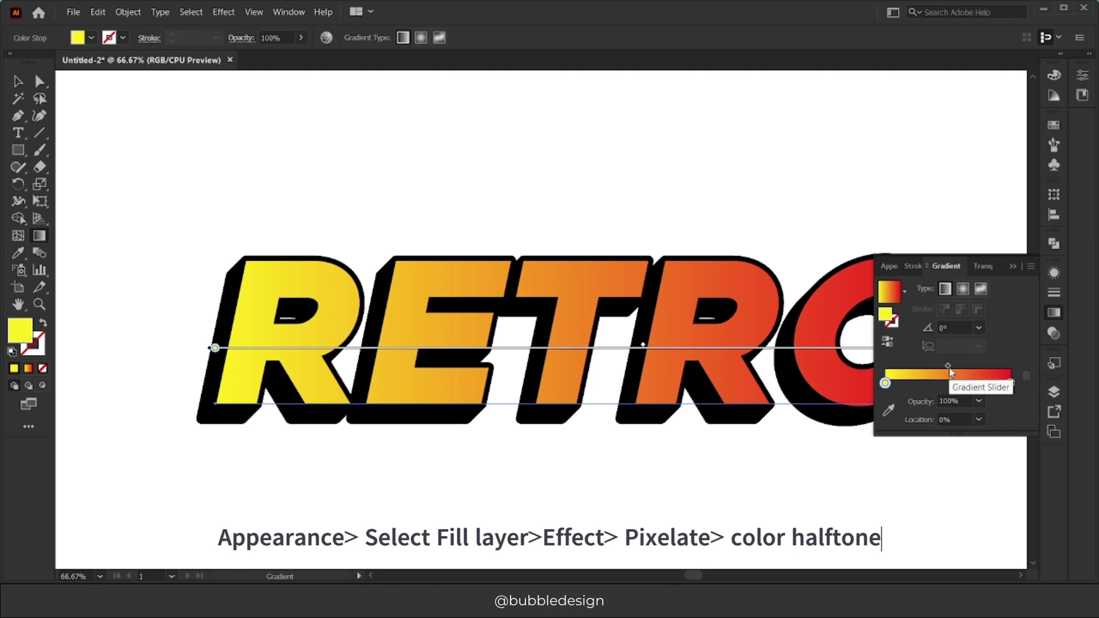
drag(948, 366, 937, 368)
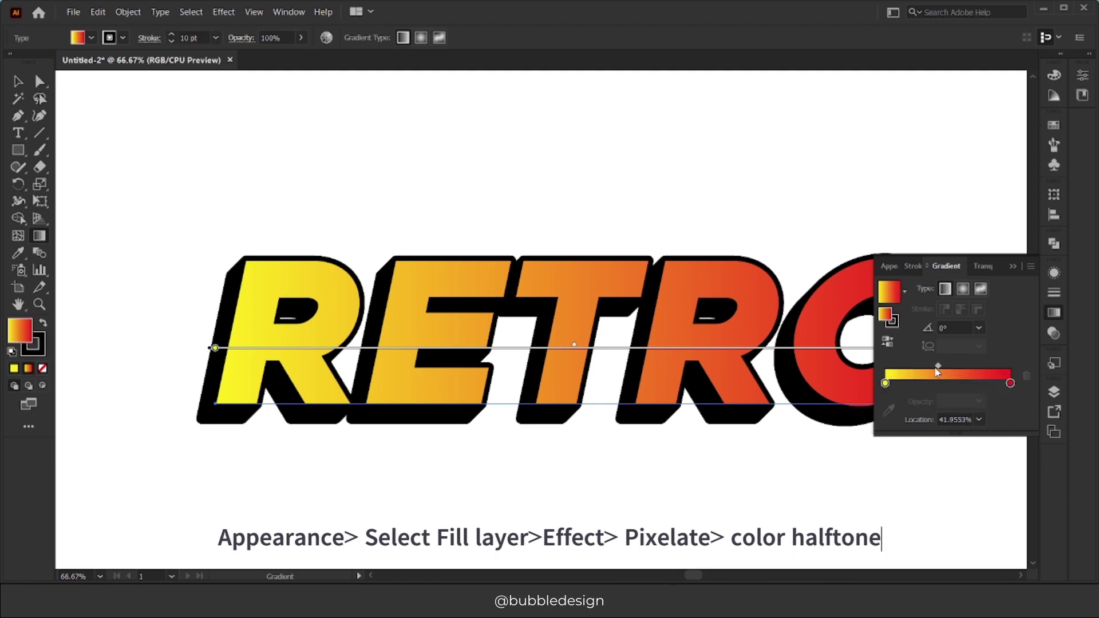
click(979, 328)
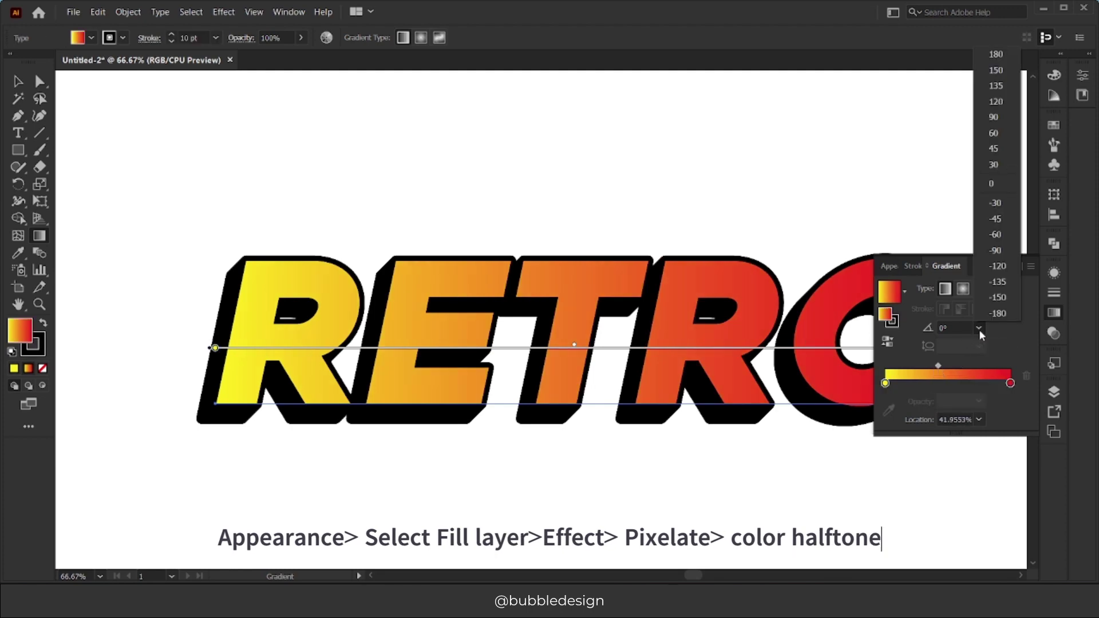
click(988, 116)
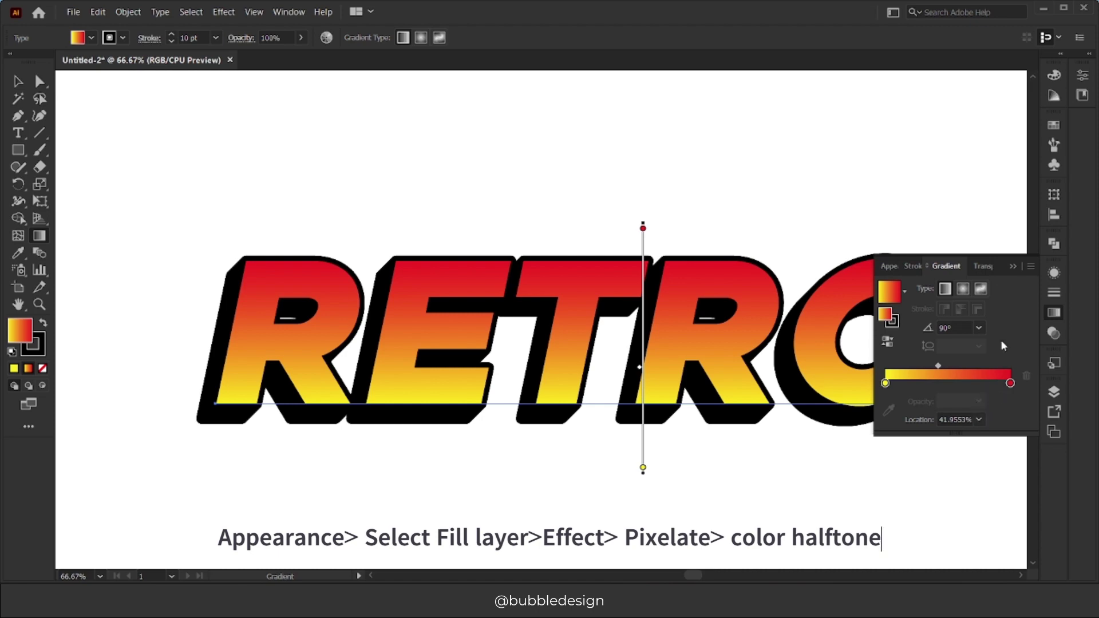
click(1055, 277)
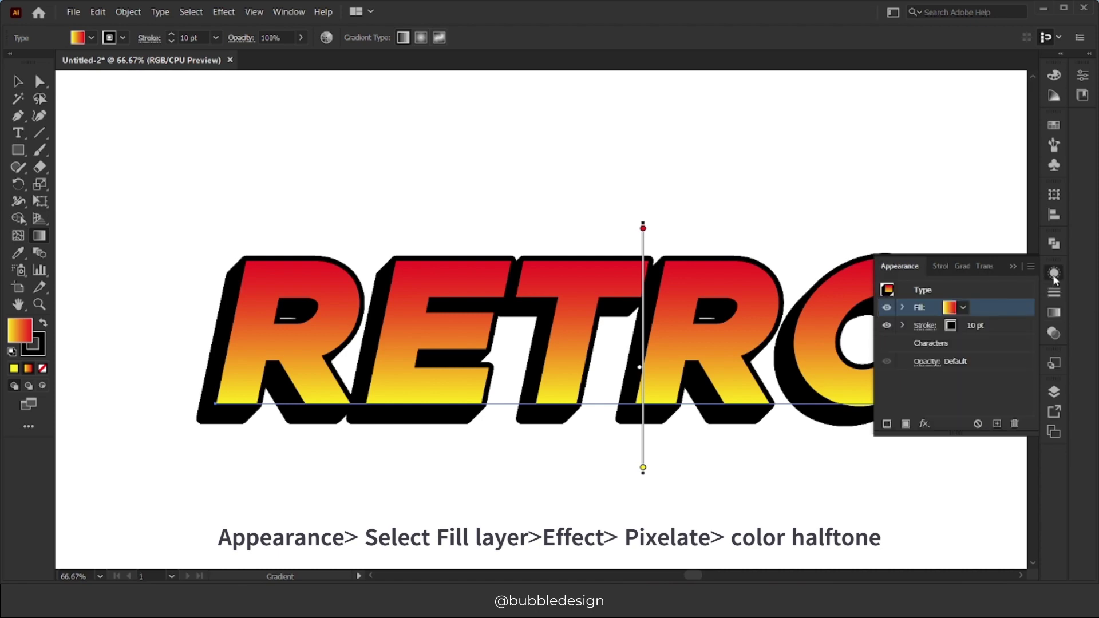
Step: Apply Color Halftone to RETRO's fill with max radius 50 and all channel angles at 50
click(924, 424)
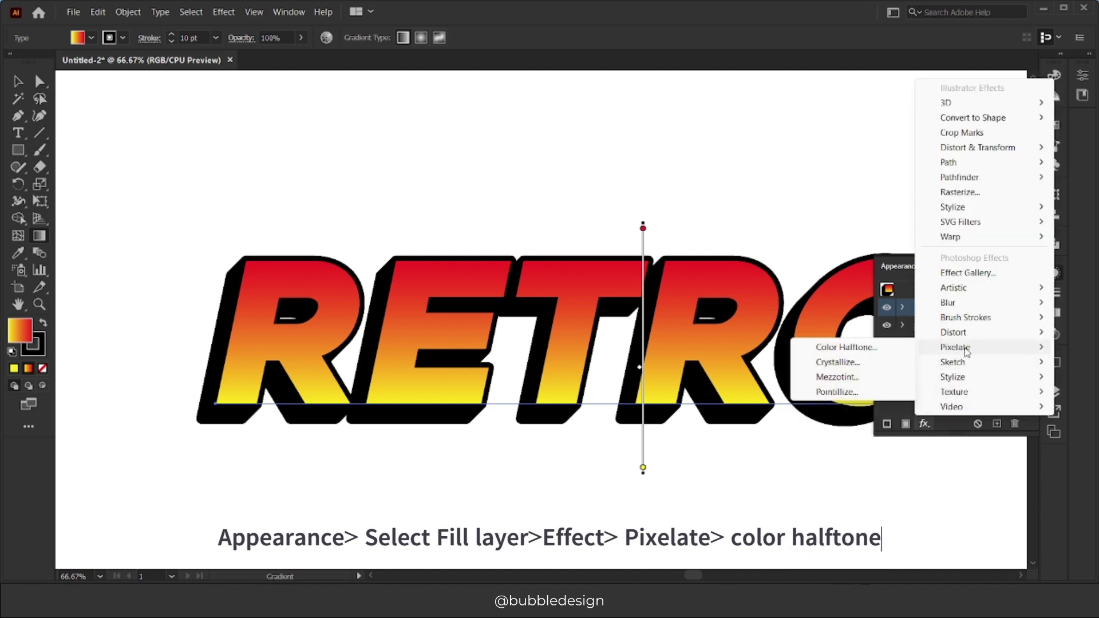
mouse_move(955, 347)
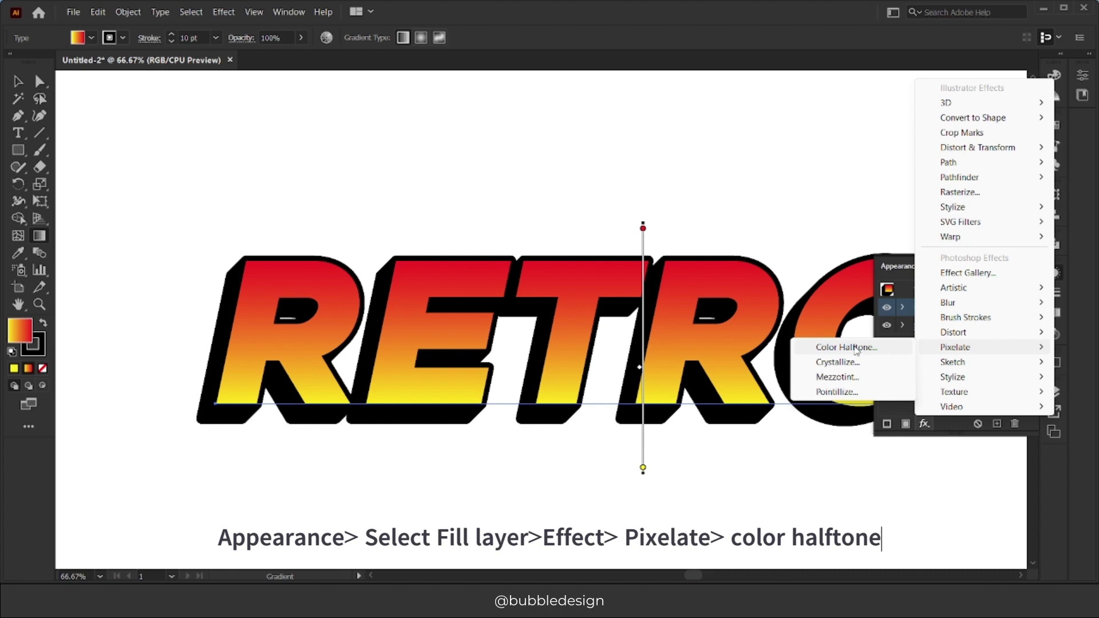
click(846, 348)
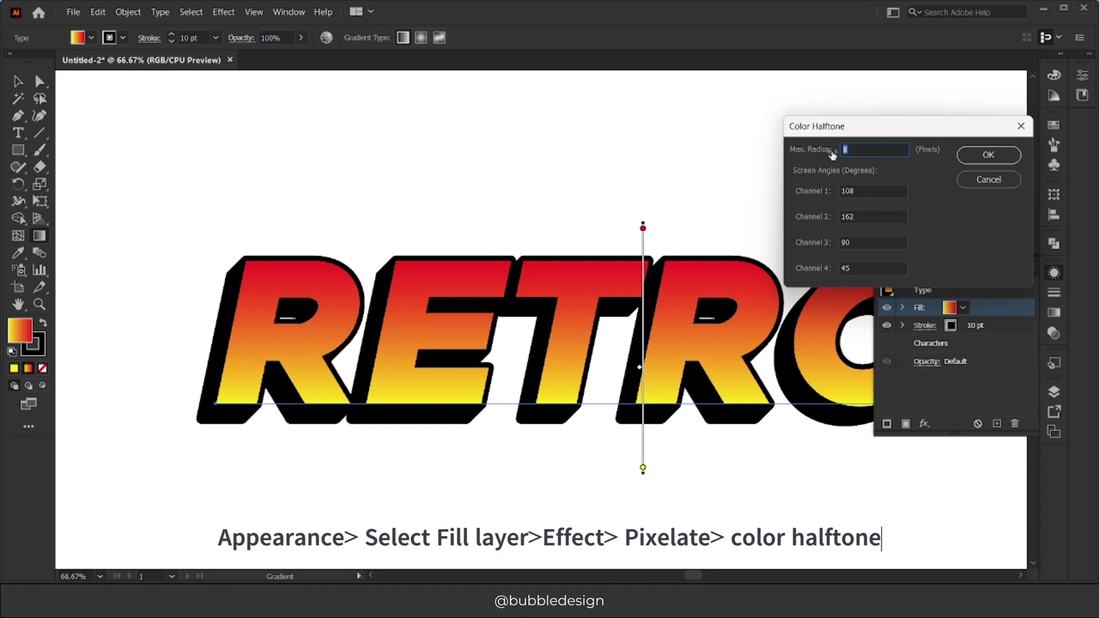
text(50)
key(Tab)
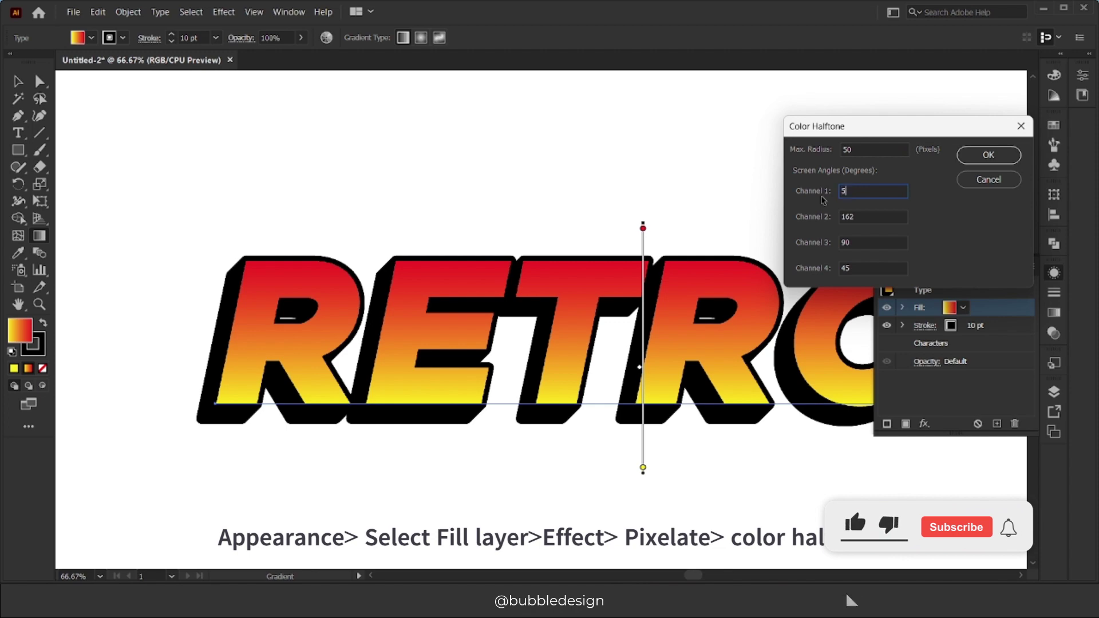
text(50)
key(Tab)
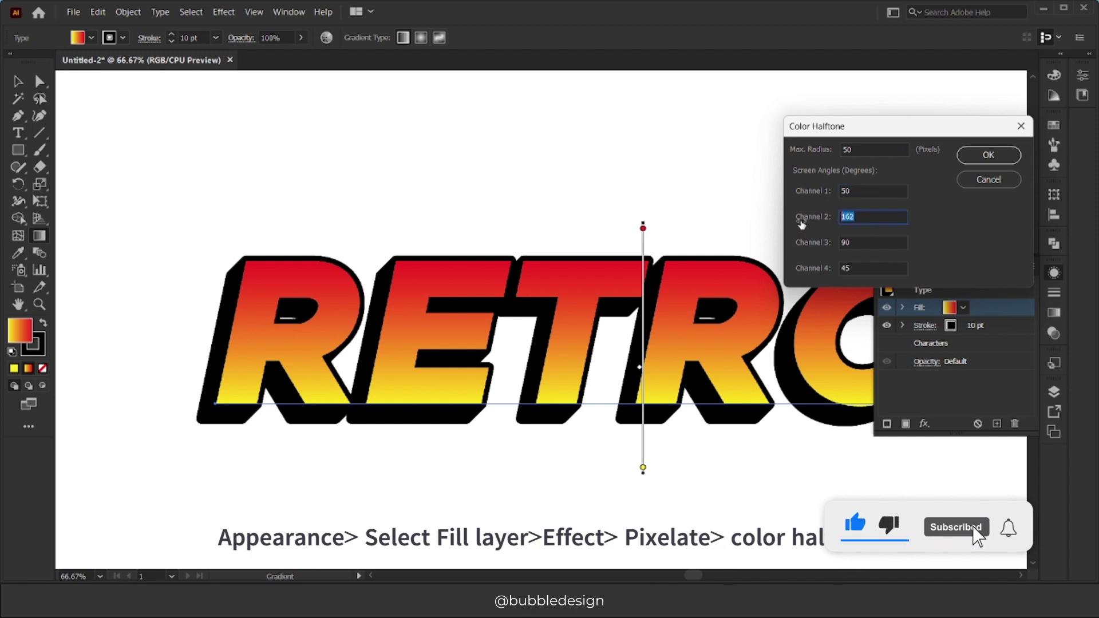
text(50)
key(Tab)
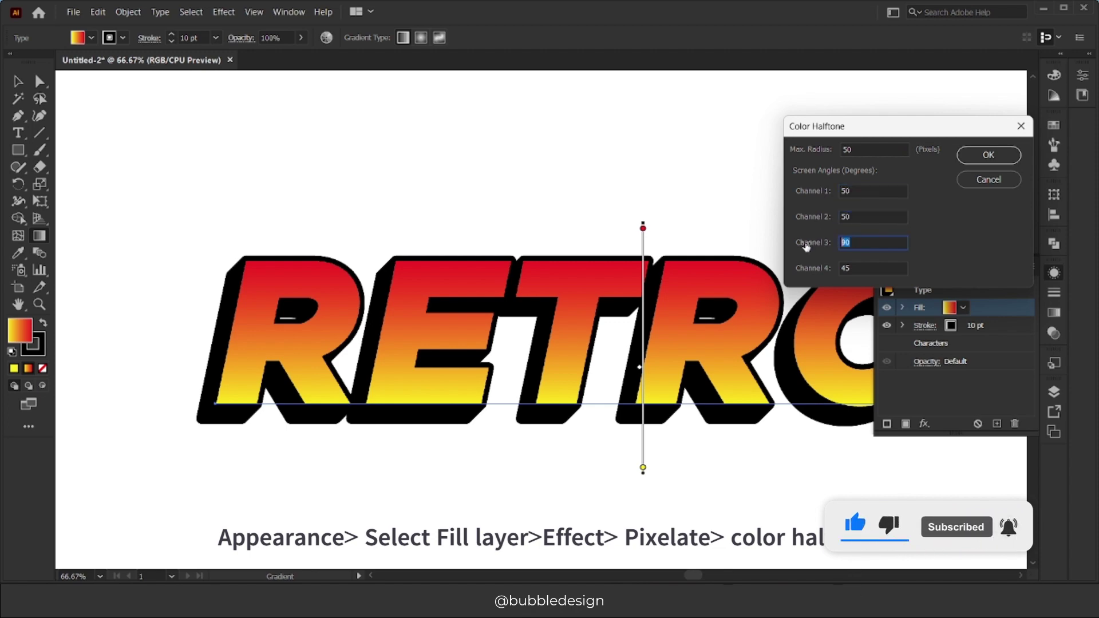
text(50)
key(Tab)
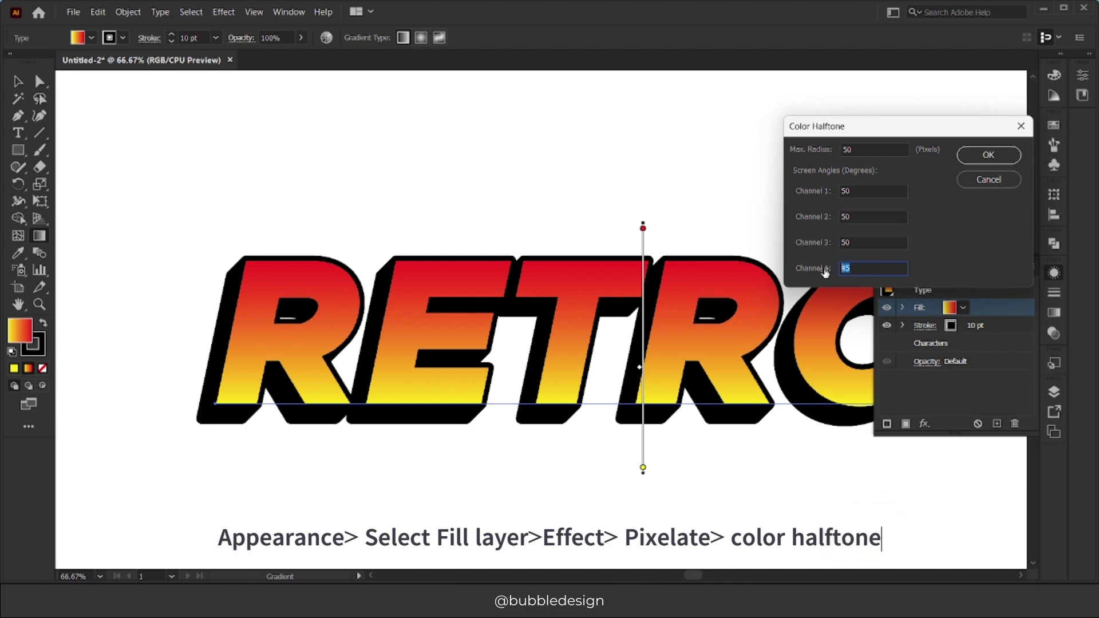
click(977, 157)
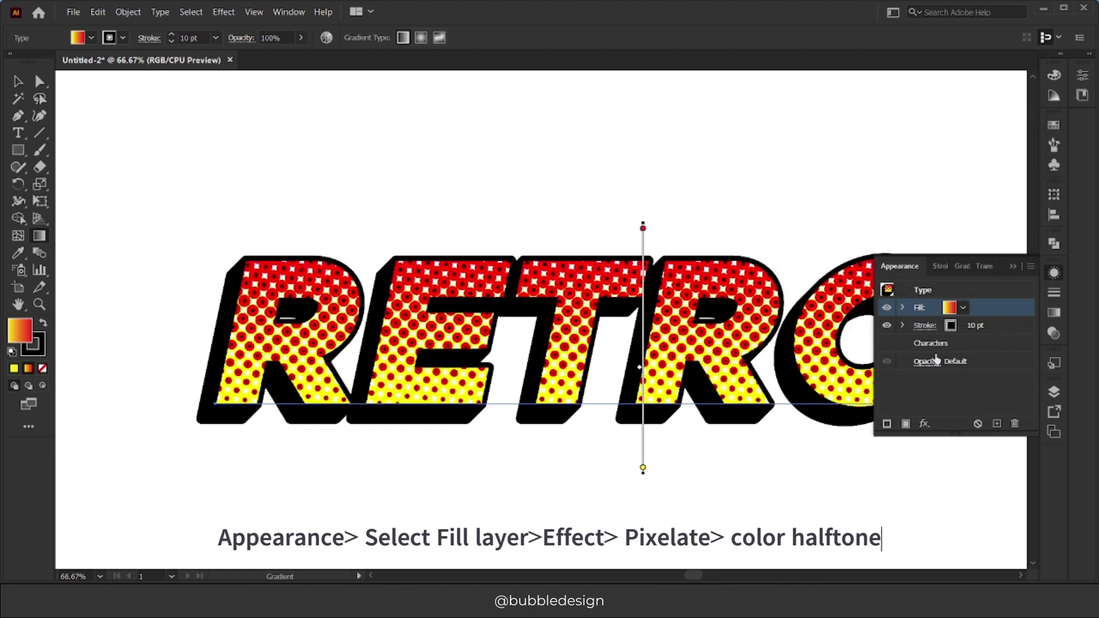
Step: Reapply the fill's Color Halftone at max radius 30, then again at max radius 20
click(903, 308)
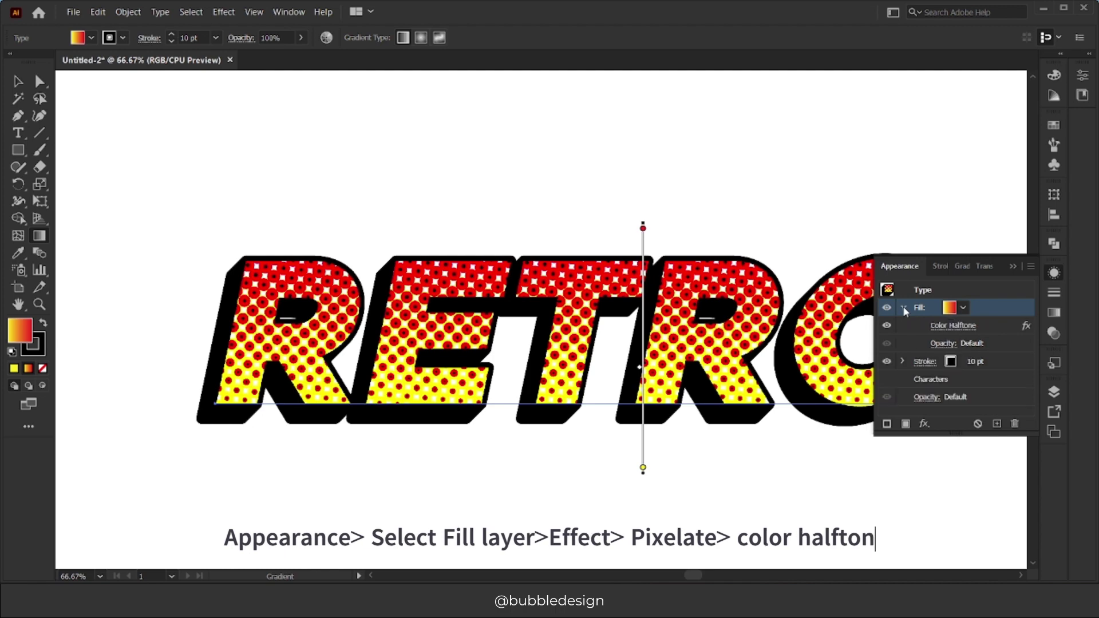
click(962, 326)
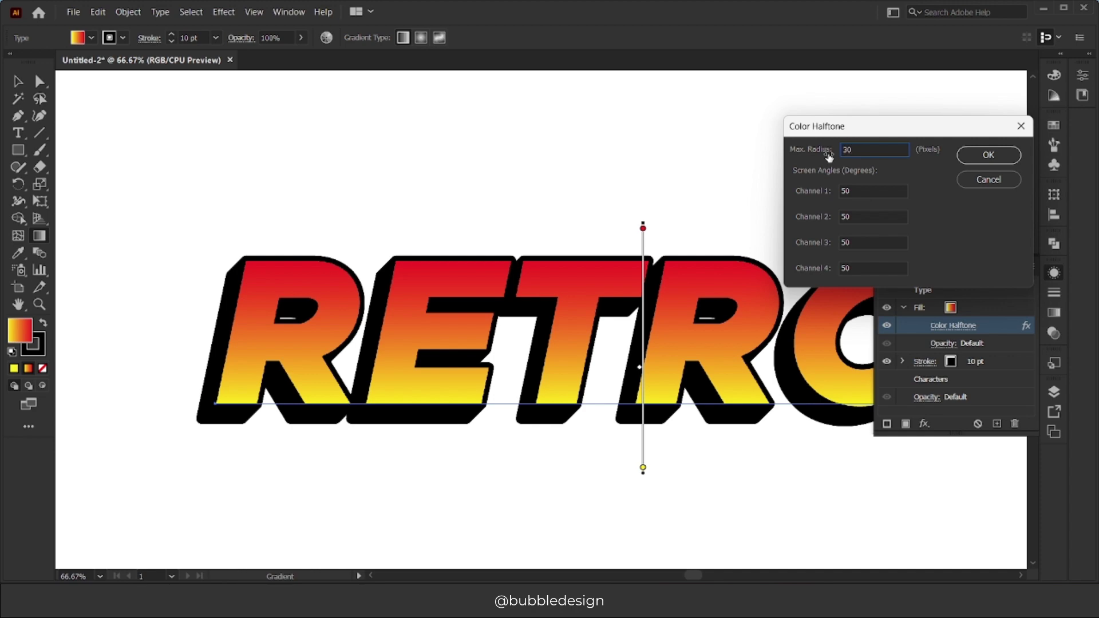
click(970, 158)
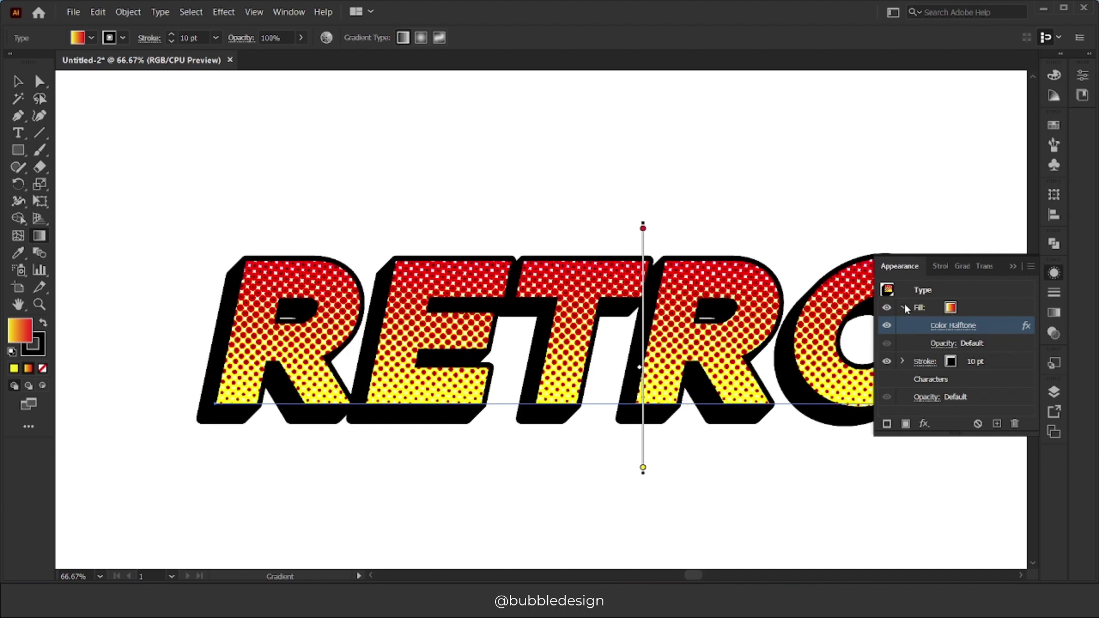
click(964, 329)
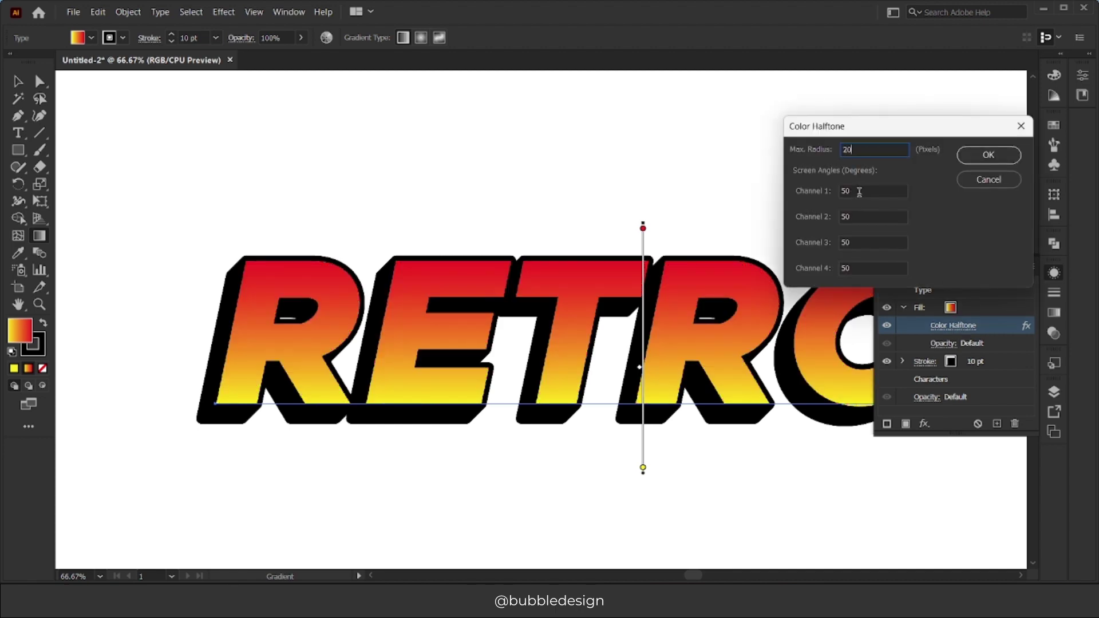
mouse_move(859, 190)
mouse_down()
mouse_move(823, 196)
mouse_move(830, 276)
mouse_up()
click(996, 156)
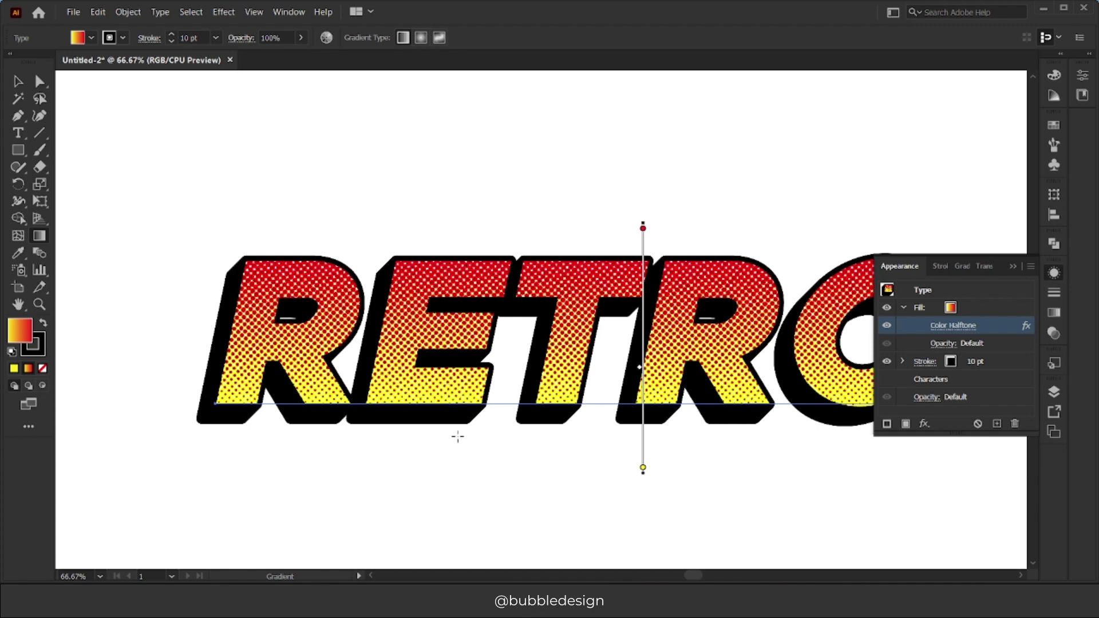
Step: Change the Color Halftone to max radius 40 with all four channel angles at 40
click(941, 326)
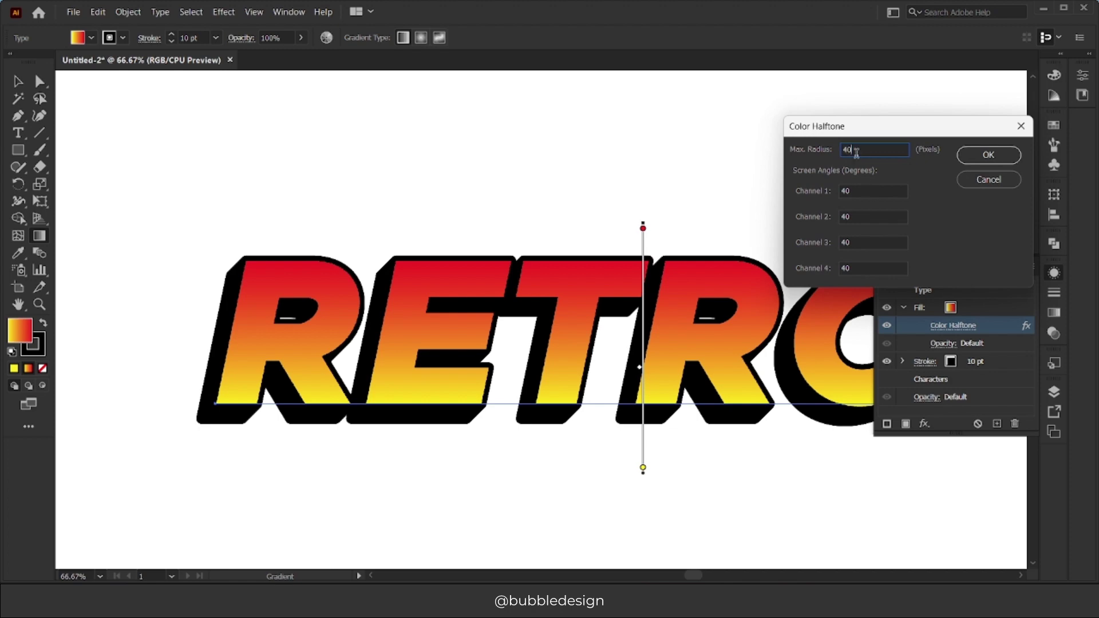
click(989, 154)
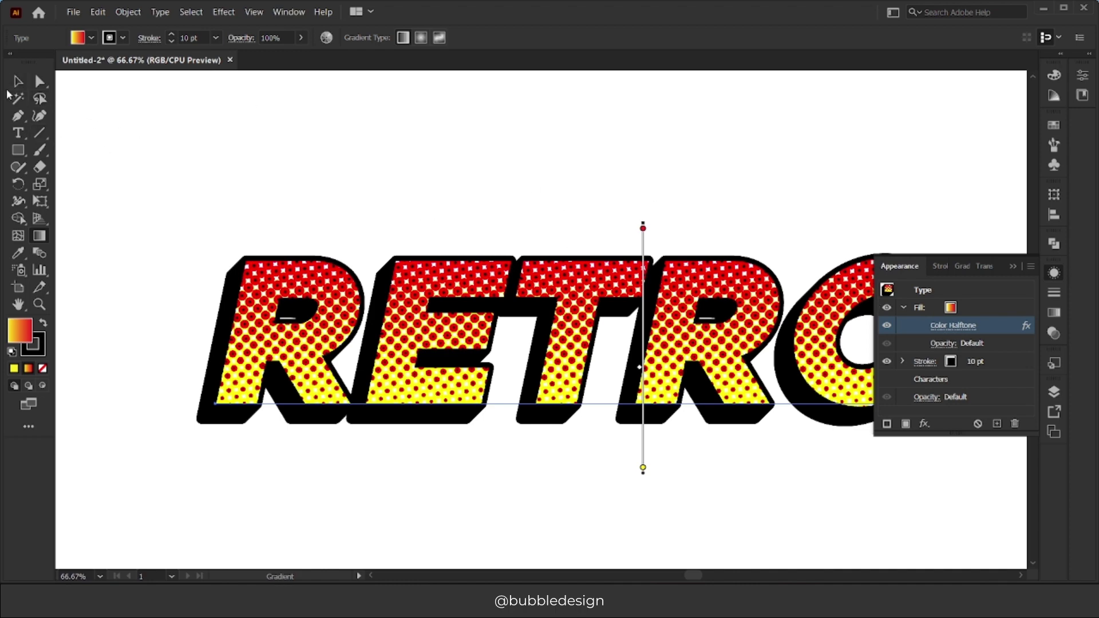
click(17, 85)
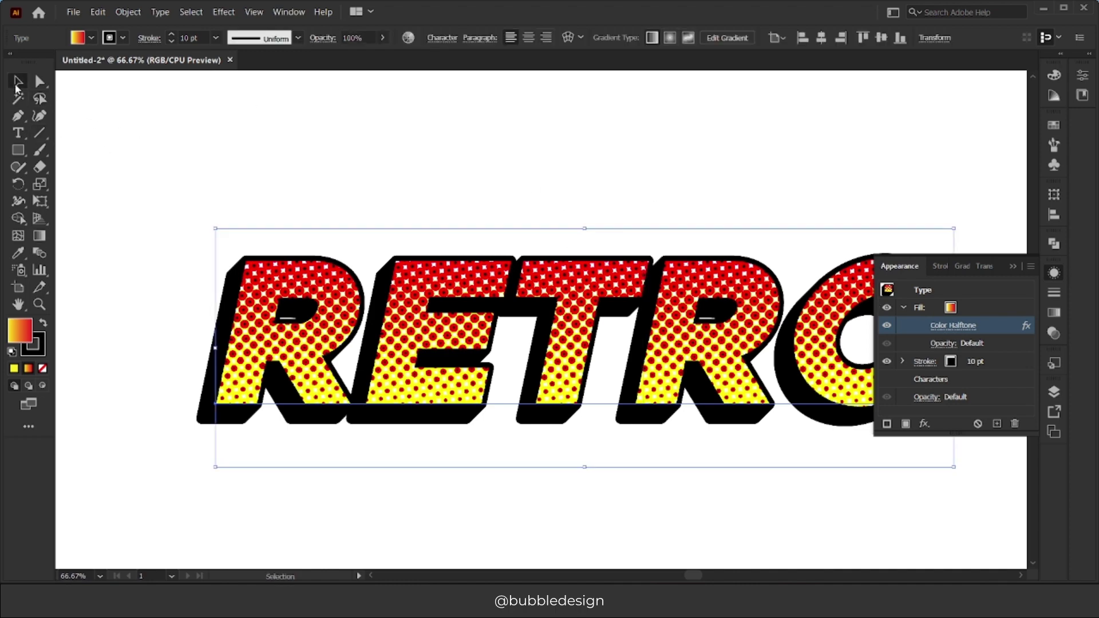
Step: Deselect RETRO and zoom out to 33.33% to view the finished halftone artwork
click(542, 173)
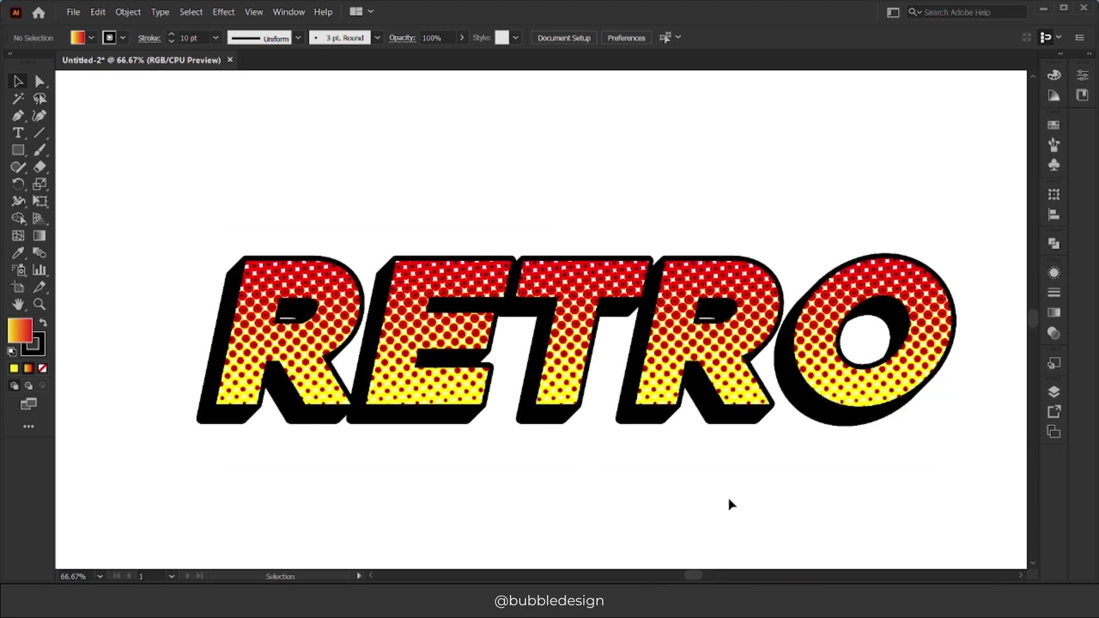
alt+scroll(729, 503, down, 1)
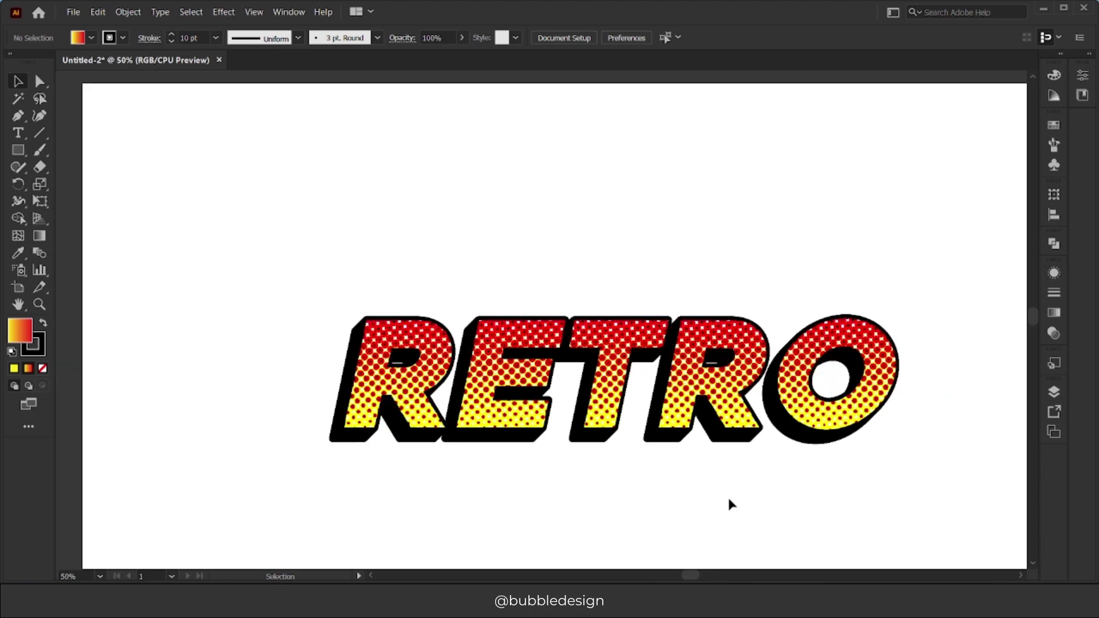
alt+scroll(730, 502, down, 1)
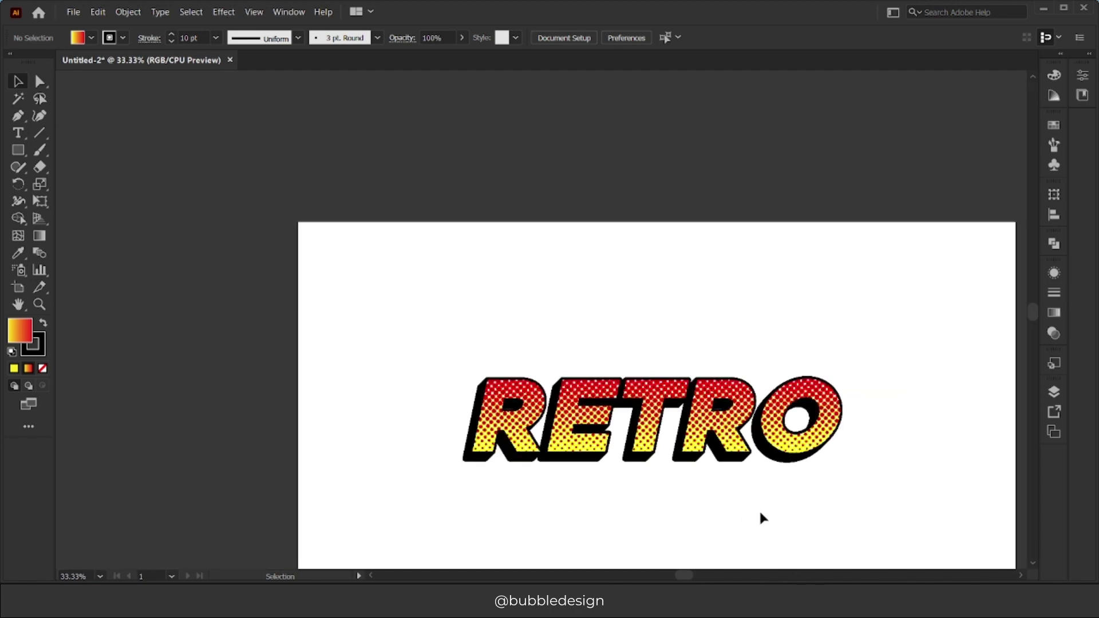